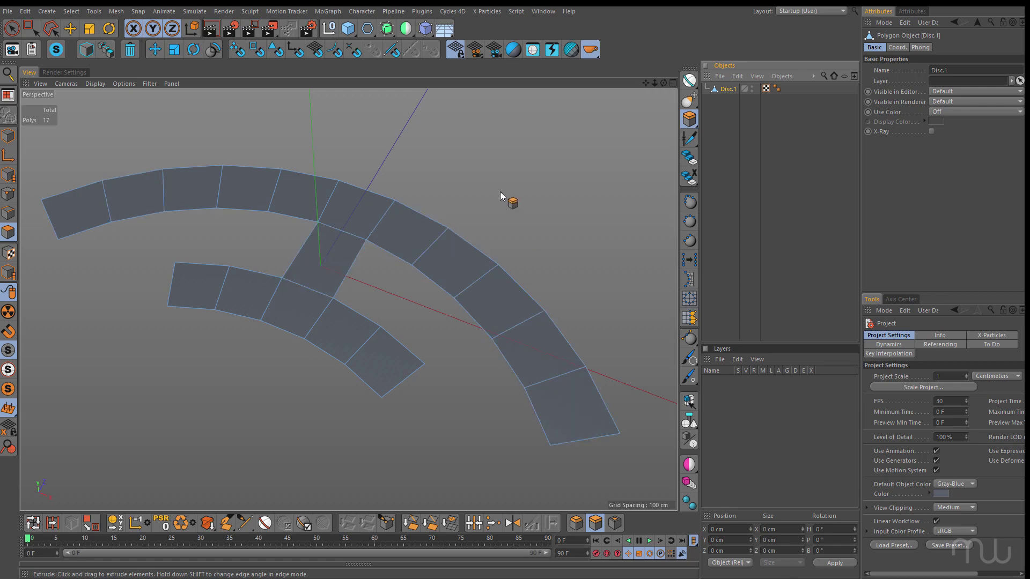
- Put Disc.1 under a Subdivision Surface and add a loop cut across the outer arc beside its junction with the connecting strip
{"action": "left_click", "coordinate": [387, 30], "text": "alt"}
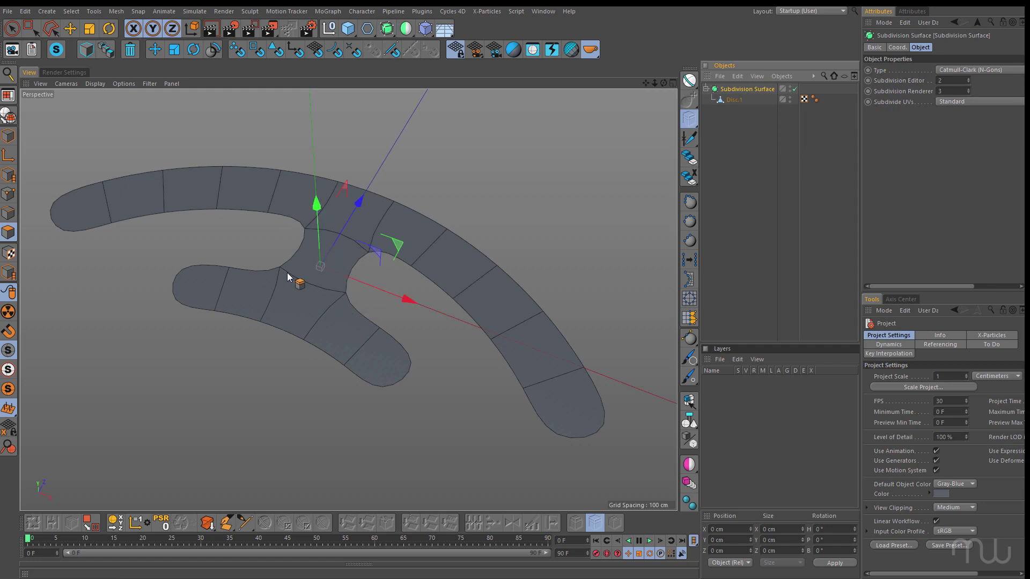
{"action": "left_click", "coordinate": [724, 101]}
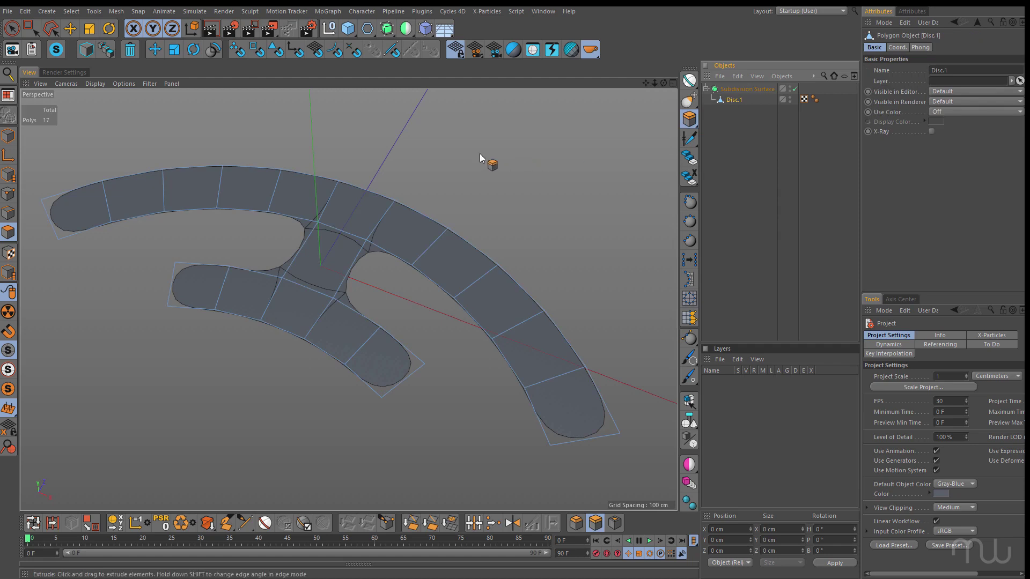
{"action": "key", "text": "k"}
{"action": "key", "text": "k"}
{"action": "left_click", "coordinate": [370, 242]}
{"action": "left_click", "coordinate": [398, 203]}
{"action": "key", "text": "Escape"}
{"action": "key", "text": "space"}
{"action": "left_click", "coordinate": [403, 214]}
{"action": "left_click", "coordinate": [458, 168]}
{"action": "left_click", "coordinate": [440, 262]}
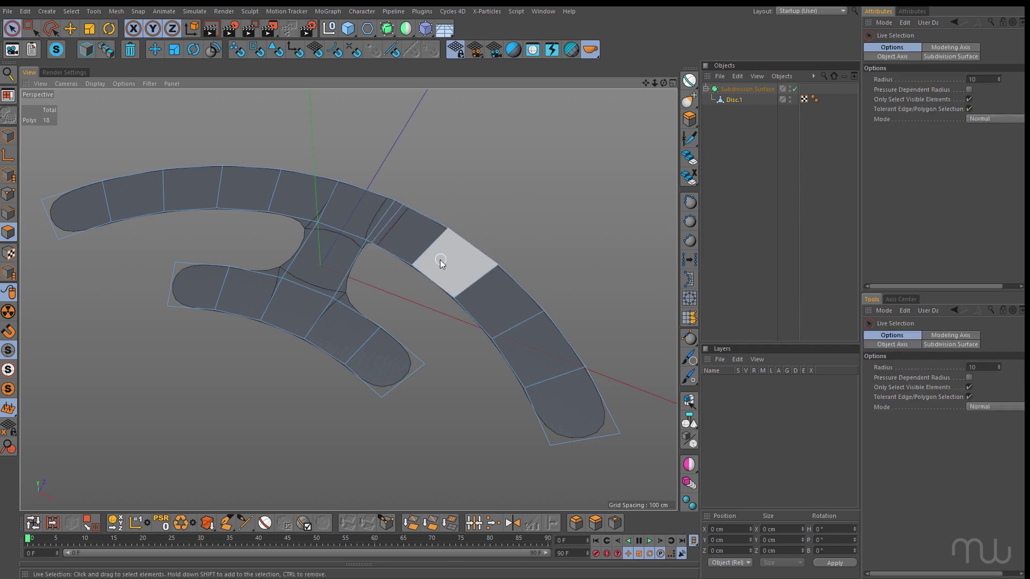
- Add a loop cut across the connecting strip close to the outer arc and inspect the smoothed shape with nothing selected
{"action": "scroll", "coordinate": [408, 261], "scroll_direction": "up", "scroll_amount": 3}
{"action": "left_click", "coordinate": [328, 257]}
{"action": "key", "text": "k"}
{"action": "key", "text": "k"}
{"action": "left_click", "coordinate": [314, 239]}
{"action": "left_click", "coordinate": [234, 198]}
{"action": "key", "text": "Escape"}
{"action": "key", "text": "space"}
{"action": "left_click", "coordinate": [298, 238]}
{"action": "left_click", "coordinate": [459, 202]}
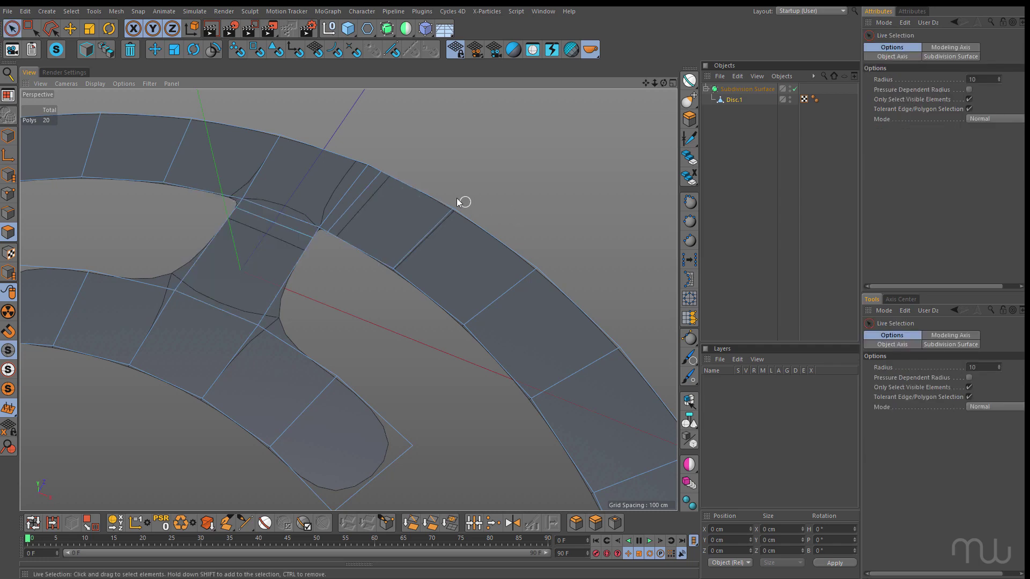
{"action": "left_click", "coordinate": [720, 185]}
{"action": "scroll", "coordinate": [436, 192], "scroll_direction": "down", "scroll_amount": 4}
{"action": "scroll", "coordinate": [437, 192], "scroll_direction": "down", "scroll_amount": 1}
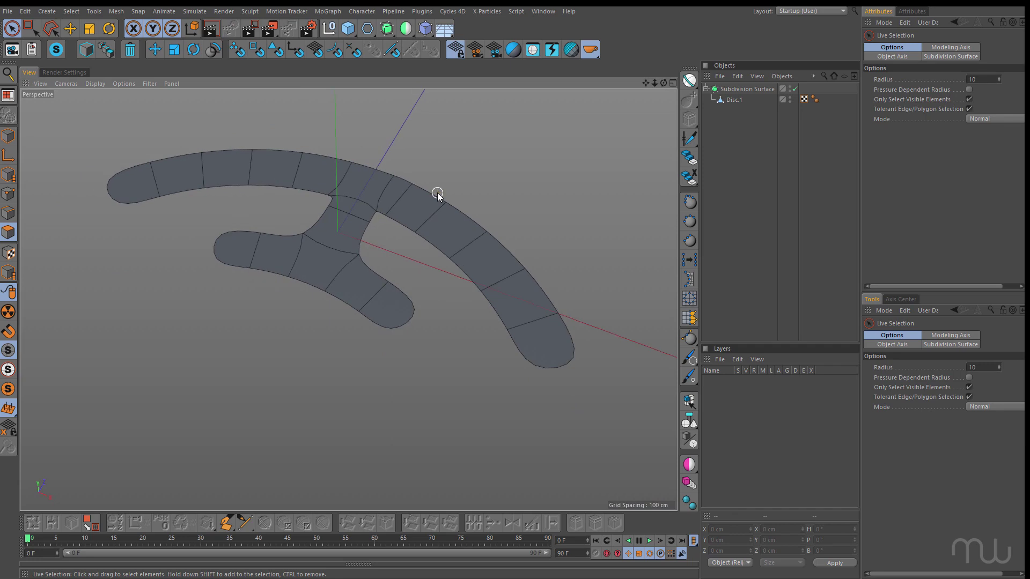
- Ring-select the edges crossing the connecting strip of Disc.1 and cut them once down the middle through both arcs
{"action": "scroll", "coordinate": [437, 192], "scroll_direction": "up", "scroll_amount": 2}
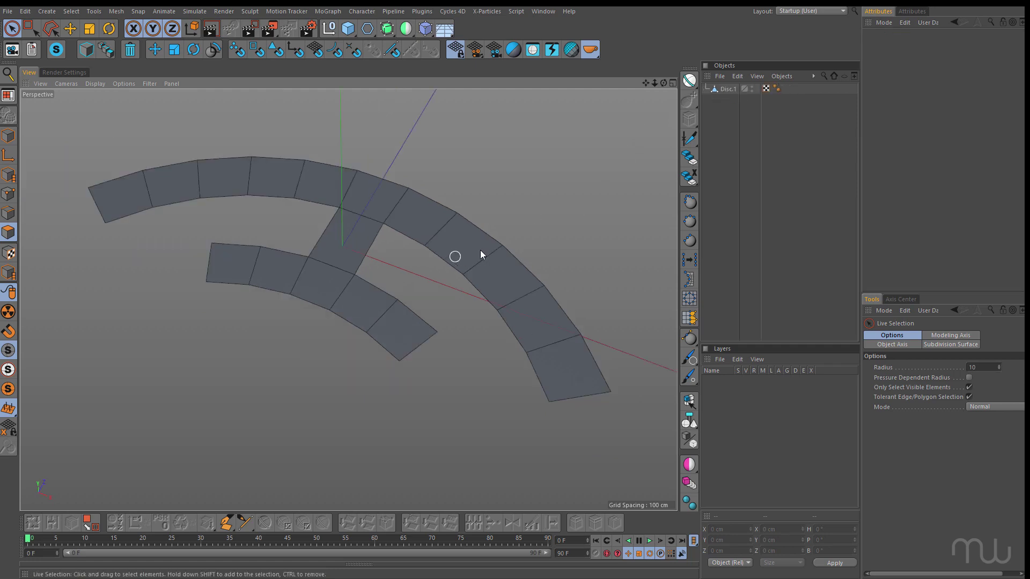
{"action": "middle_click_drag", "start_coordinate": [457, 253], "coordinate": [522, 258], "text": "alt"}
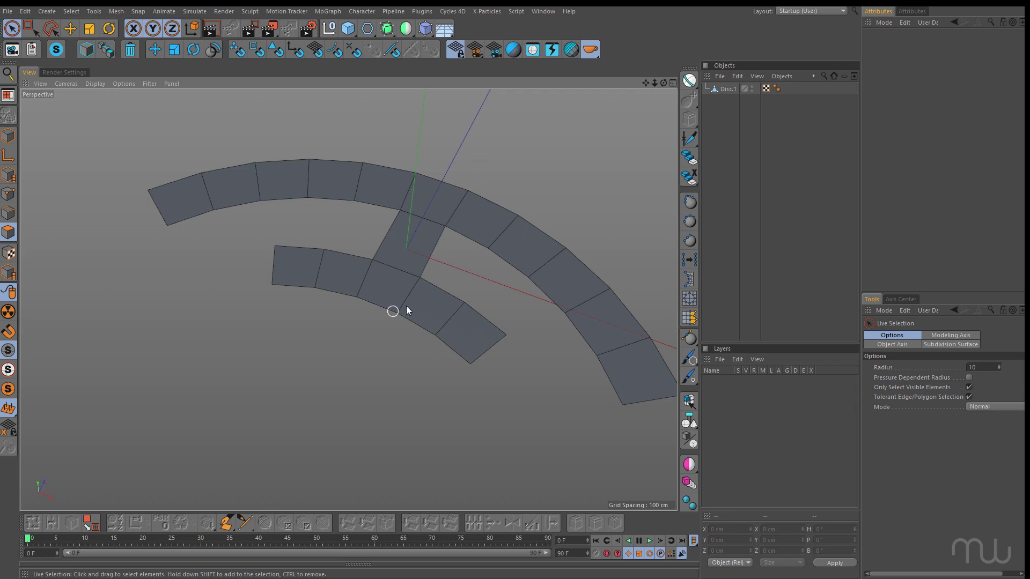
{"action": "scroll", "coordinate": [524, 231], "scroll_direction": "up", "scroll_amount": 1}
{"action": "middle_click_drag", "start_coordinate": [524, 231], "coordinate": [491, 220], "text": "alt"}
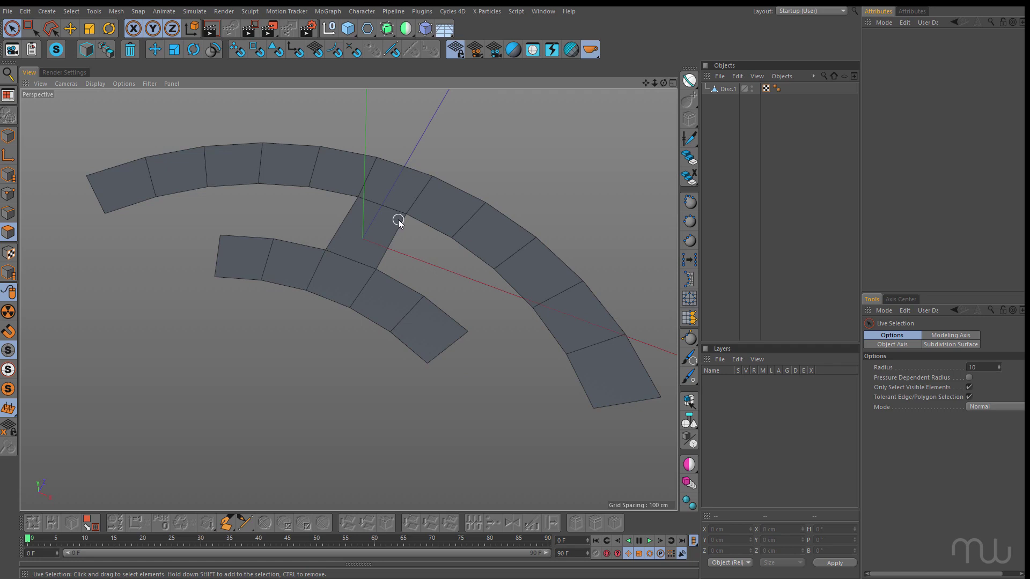
{"action": "left_click", "coordinate": [727, 90]}
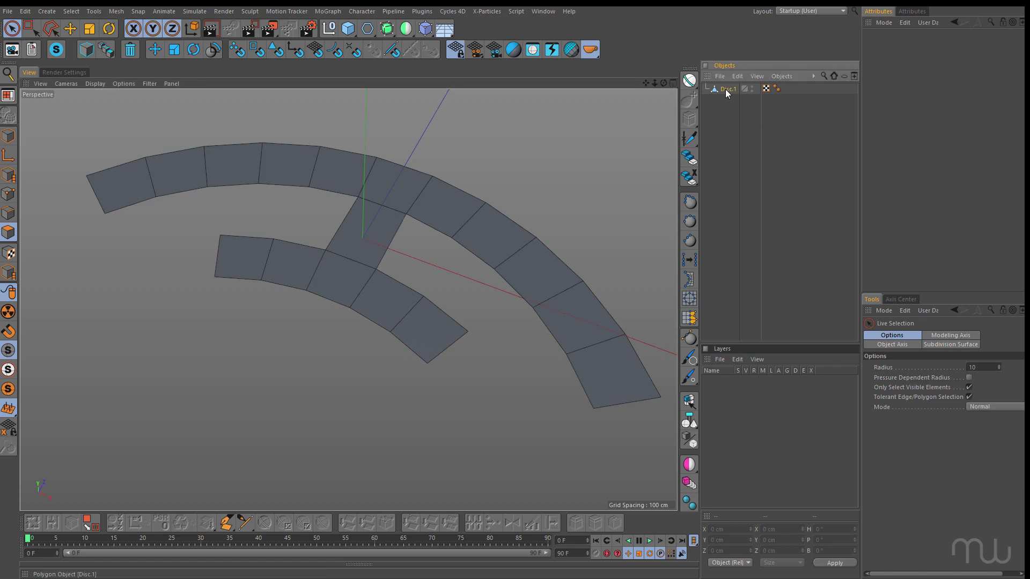
{"action": "left_click", "coordinate": [8, 214]}
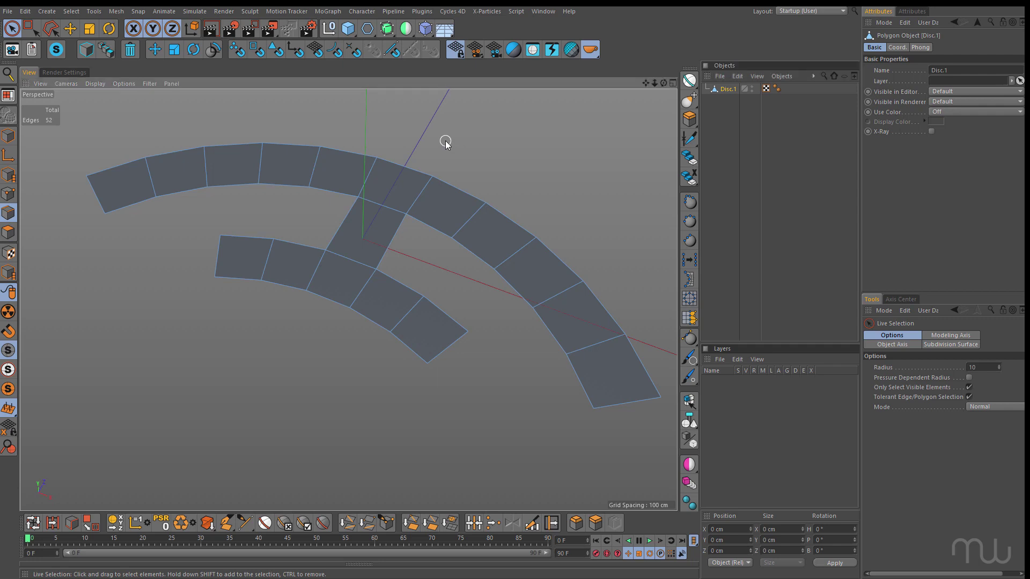
{"action": "key", "text": "u"}
{"action": "key", "text": "b"}
{"action": "left_click", "coordinate": [404, 170]}
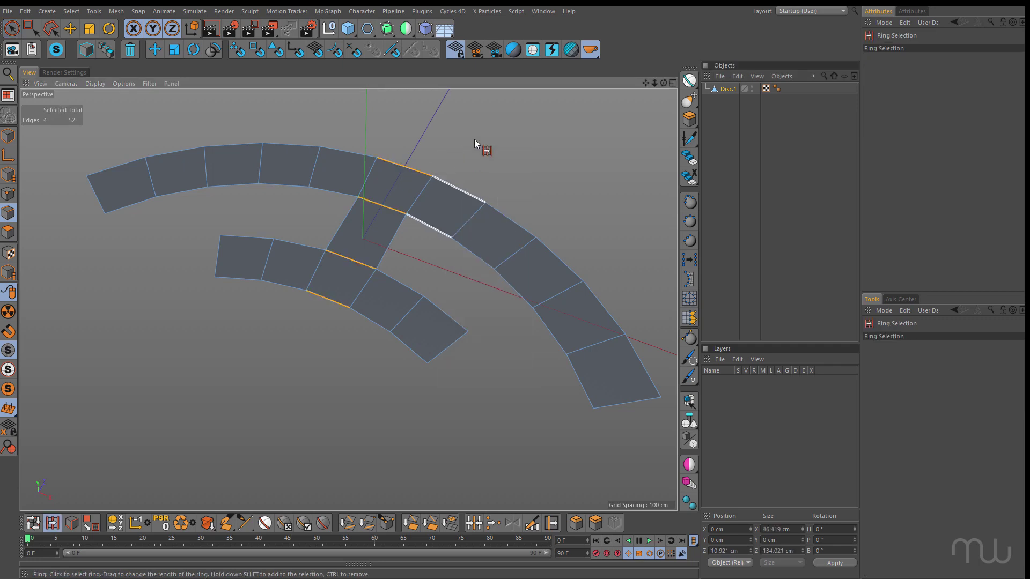
{"action": "key", "text": "m"}
{"action": "key", "text": "m"}
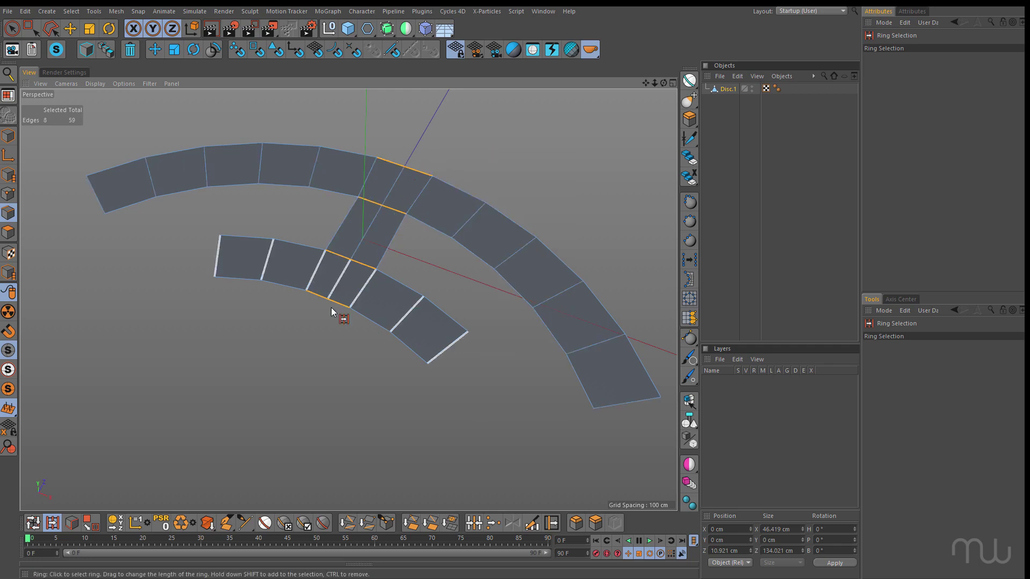
- Select all polygons on the negative X side of the new centre cut and delete them
{"action": "left_click", "coordinate": [8, 232]}
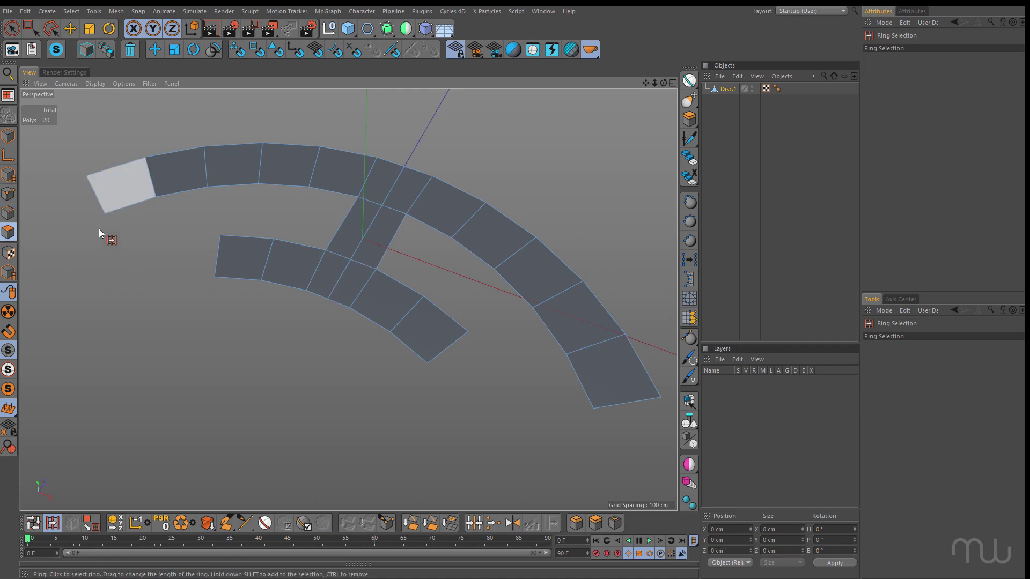
{"action": "key", "text": "space"}
{"action": "left_click", "coordinate": [148, 194]}
{"action": "mouse_move", "coordinate": [149, 196]}
{"action": "left_mouse_down"}
{"action": "mouse_move", "coordinate": [376, 180]}
{"action": "mouse_move", "coordinate": [329, 272]}
{"action": "mouse_move", "coordinate": [223, 261]}
{"action": "left_mouse_up"}
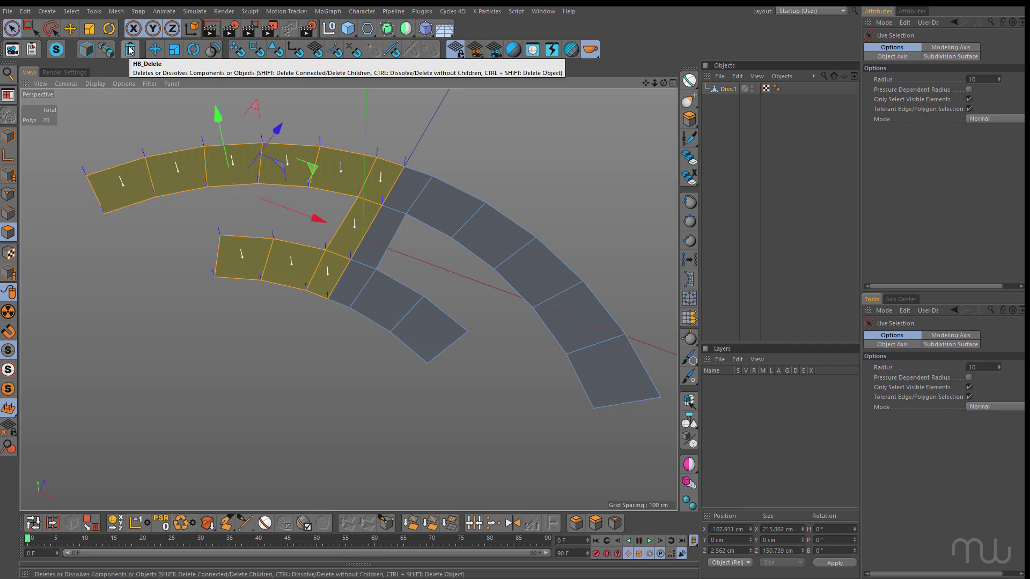
{"action": "left_click", "coordinate": [130, 50]}
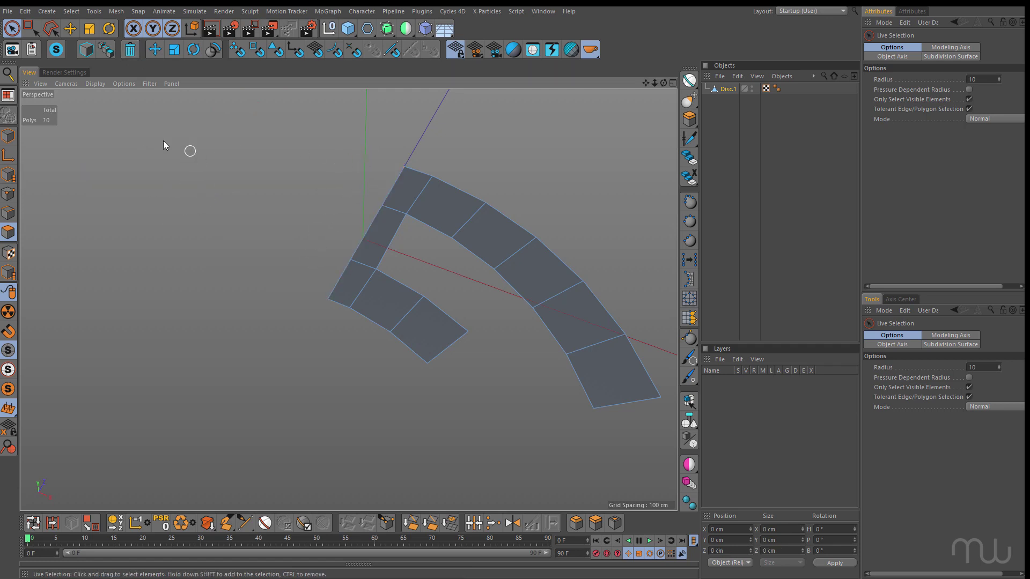
- Put the remaining half of Disc.1 under a Symmetry object to mirror it
{"action": "left_click", "coordinate": [8, 194]}
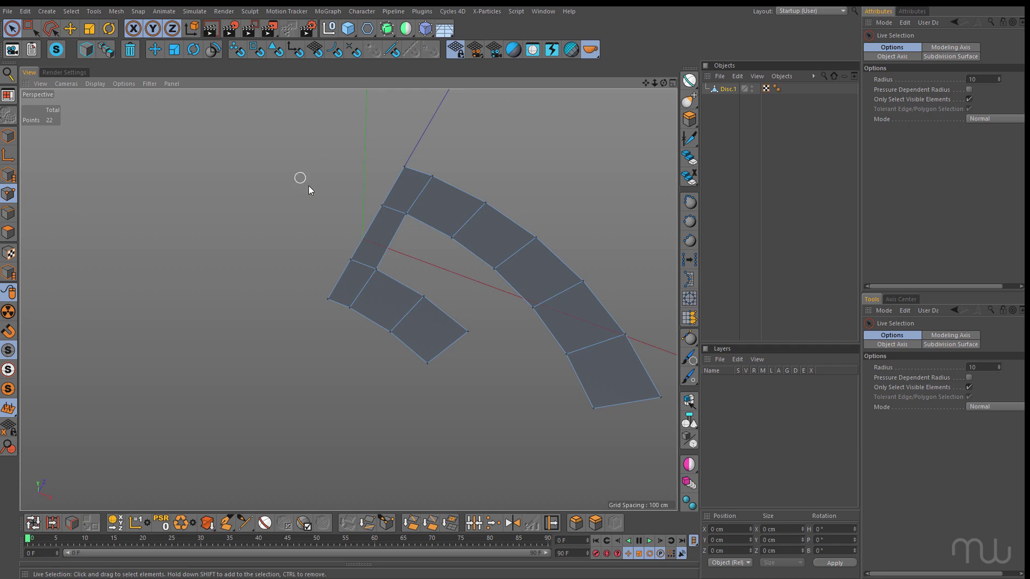
{"action": "left_click", "coordinate": [8, 233]}
{"action": "left_click", "coordinate": [729, 89]}
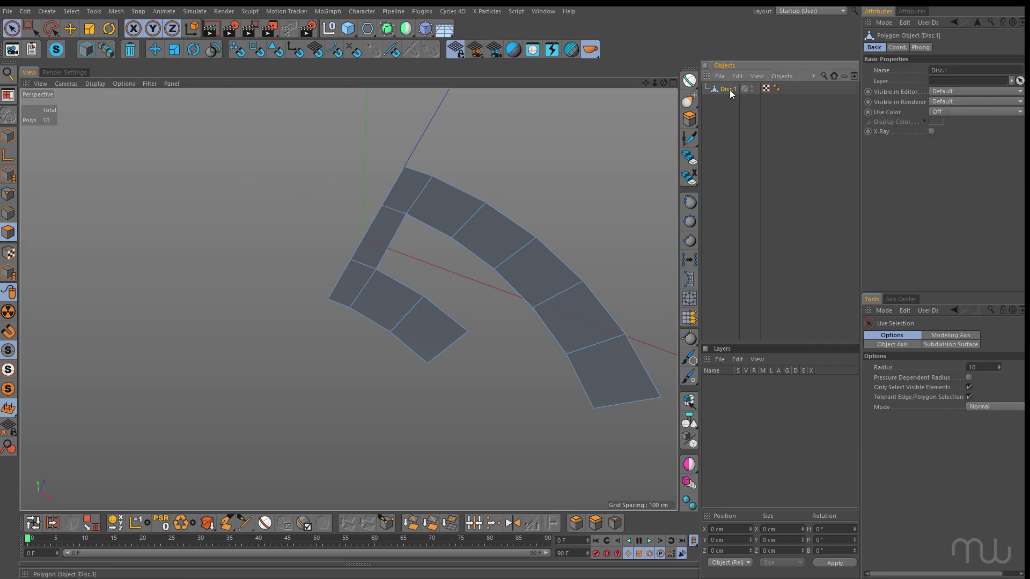
{"action": "left_click", "coordinate": [406, 28], "text": "alt"}
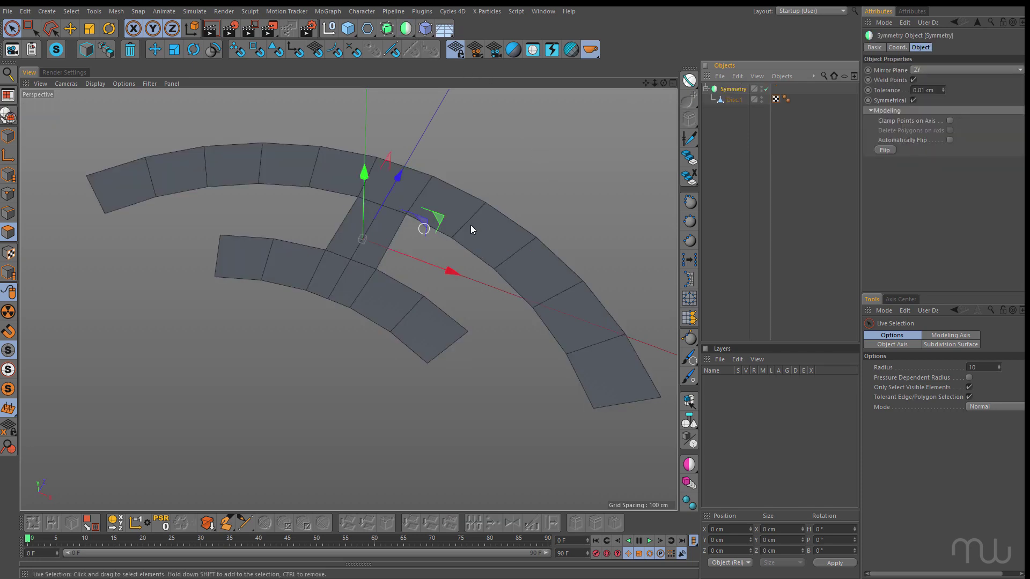
- Ring-select the cross edges of both arcs on Disc.1 and apply an Edge Cut with subdivision 2 and scale 252%
{"action": "left_click", "coordinate": [730, 101]}
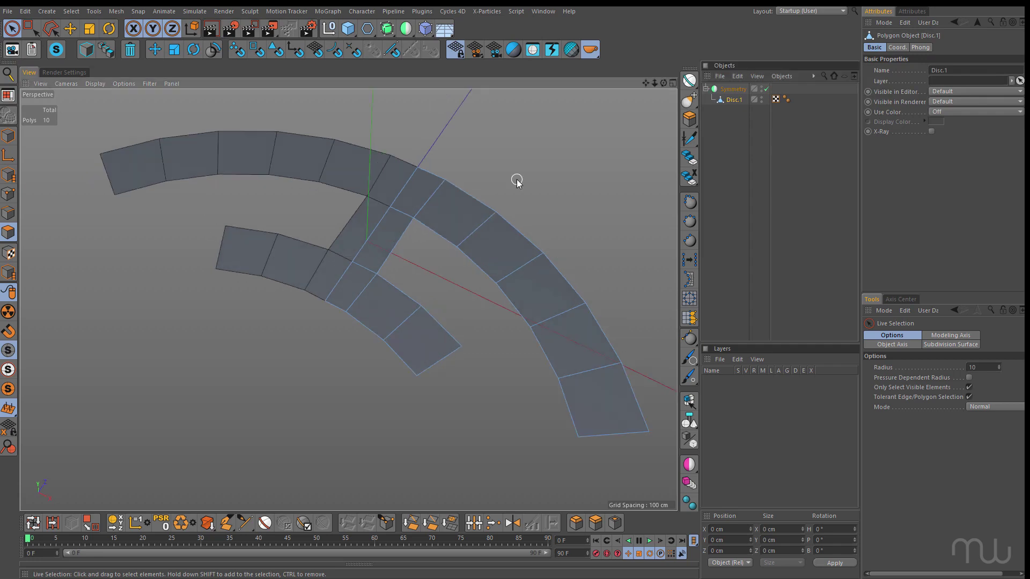
{"action": "left_click", "coordinate": [8, 213]}
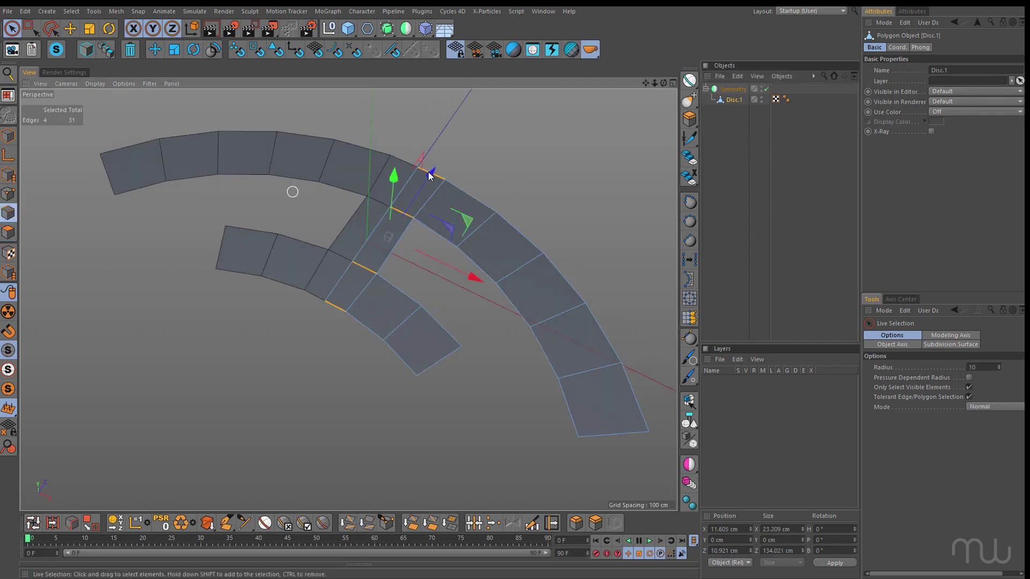
{"action": "right_click", "coordinate": [475, 163]}
{"action": "left_click", "coordinate": [486, 205]}
{"action": "left_click", "coordinate": [404, 190]}
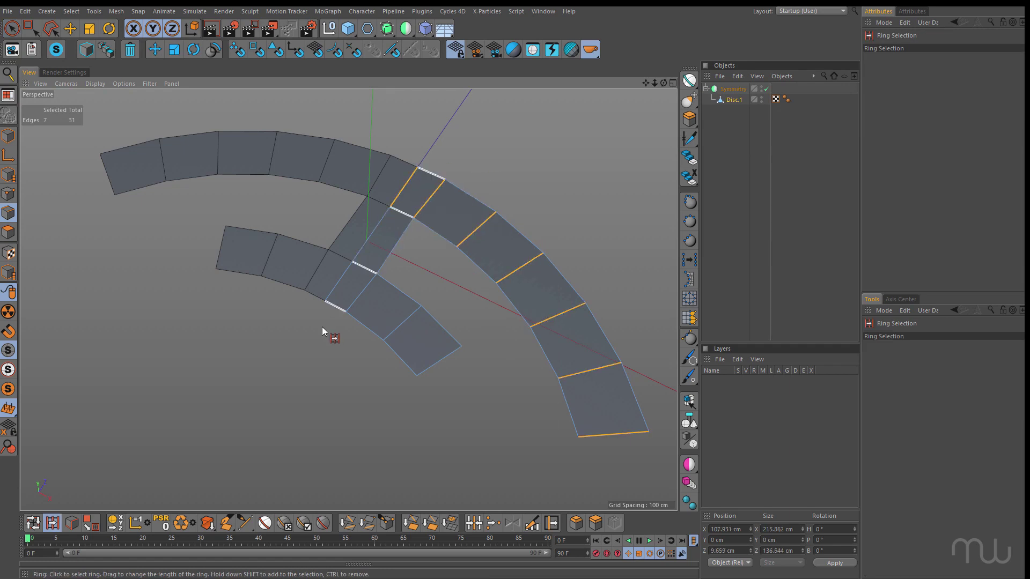
{"action": "left_click", "coordinate": [336, 279], "text": "shift"}
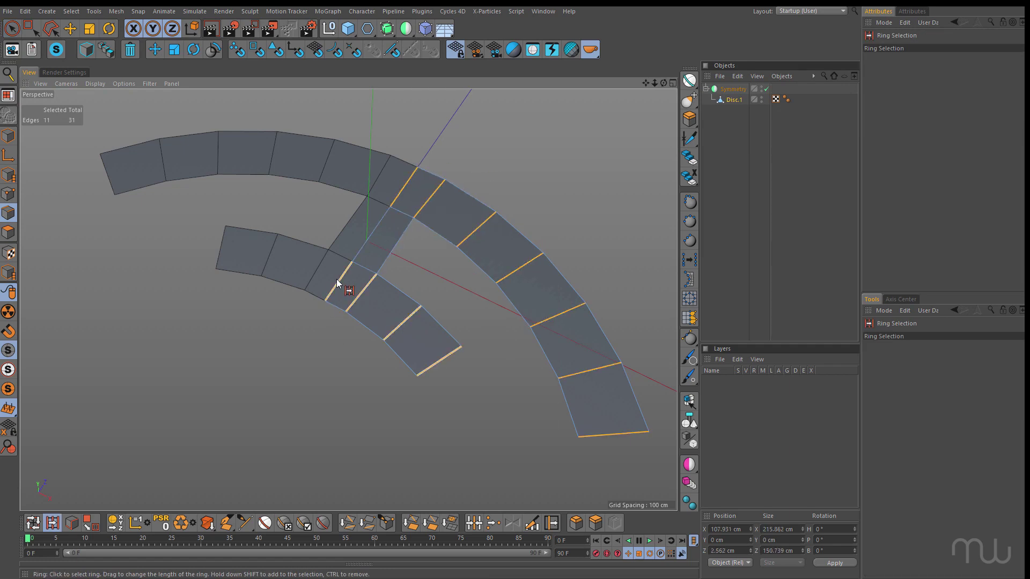
{"action": "left_click", "coordinate": [531, 523]}
{"action": "left_click", "coordinate": [558, 163]}
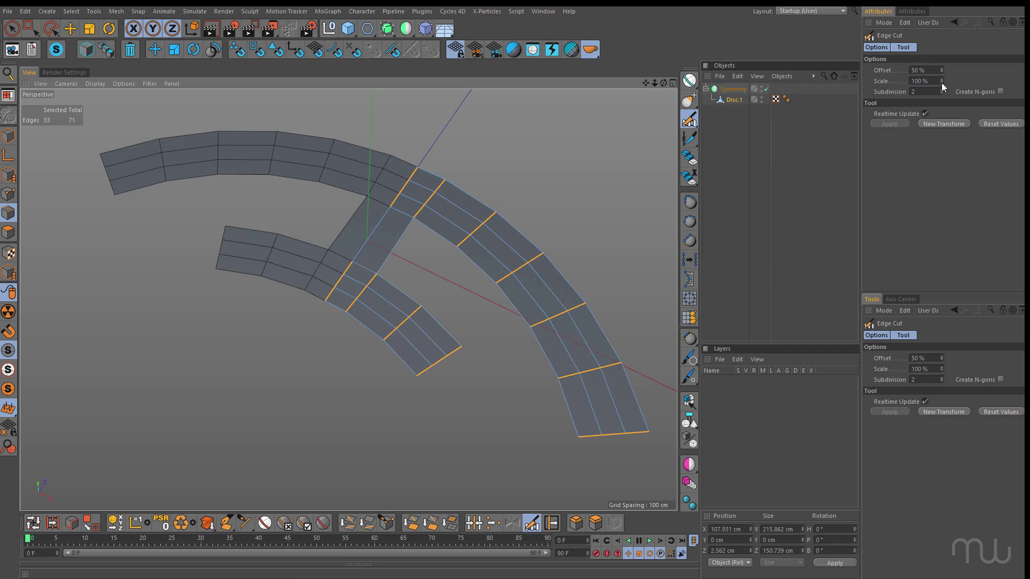
{"action": "left_click_drag", "start_coordinate": [941, 81], "coordinate": [1007, 80]}
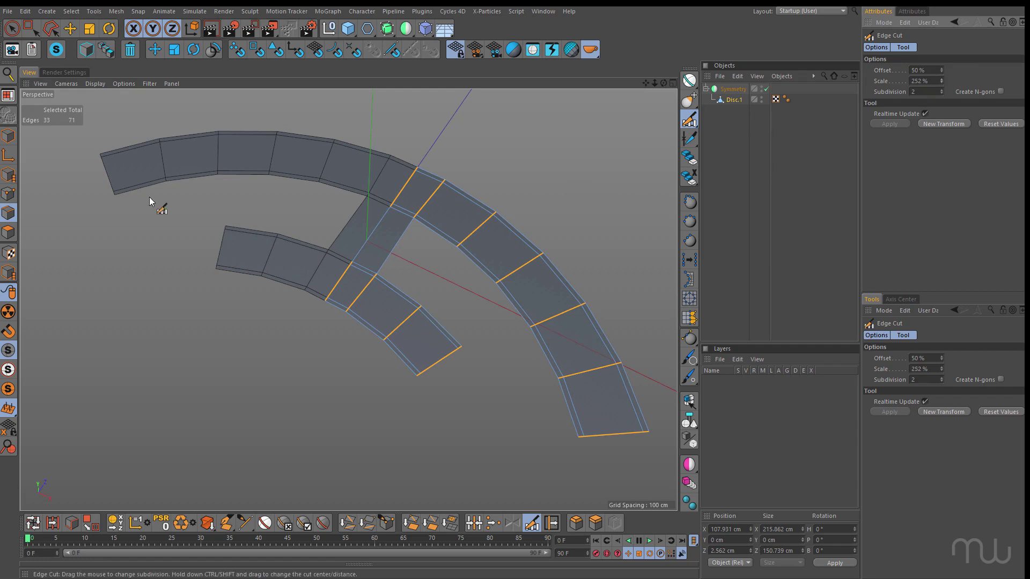
- Try a 3.7 cm inner extrude on the two arc polygons at the connecting strip's junctions, and undo it
{"action": "left_click", "coordinate": [8, 233]}
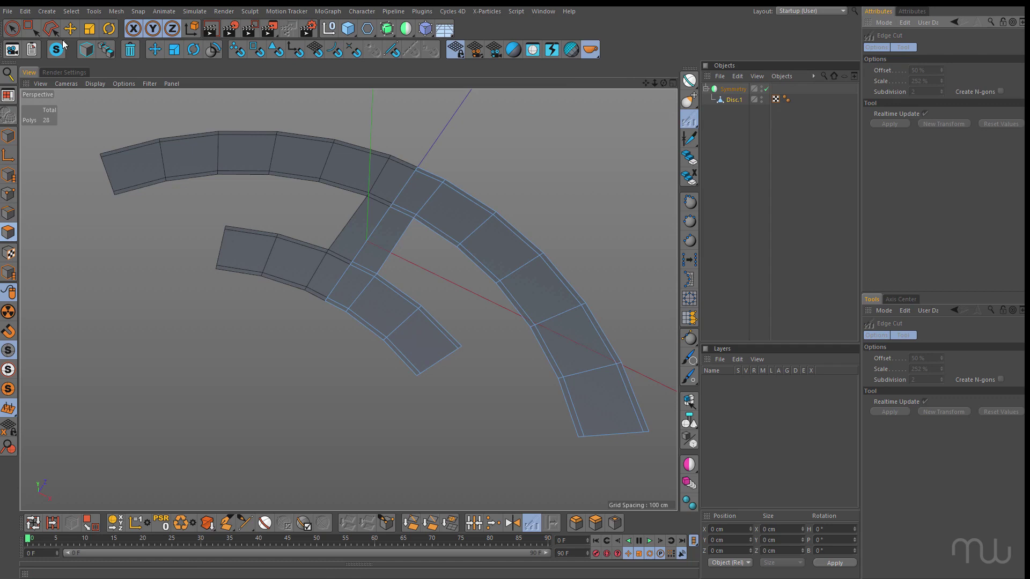
{"action": "left_click", "coordinate": [12, 29]}
{"action": "left_click", "coordinate": [417, 185]}
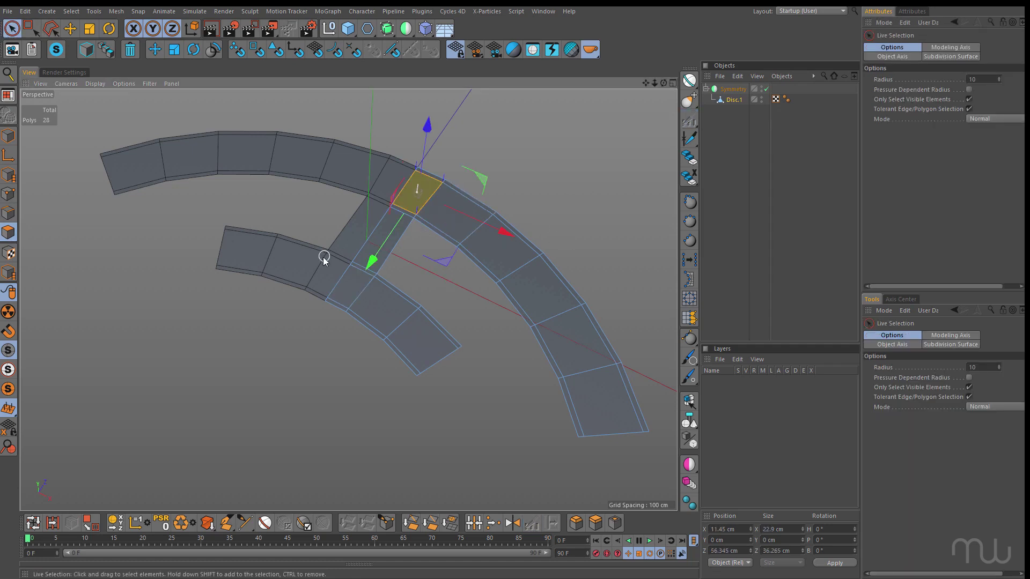
{"action": "left_click", "coordinate": [357, 288], "text": "shift"}
{"action": "scroll", "coordinate": [532, 222], "scroll_direction": "up", "scroll_amount": 2}
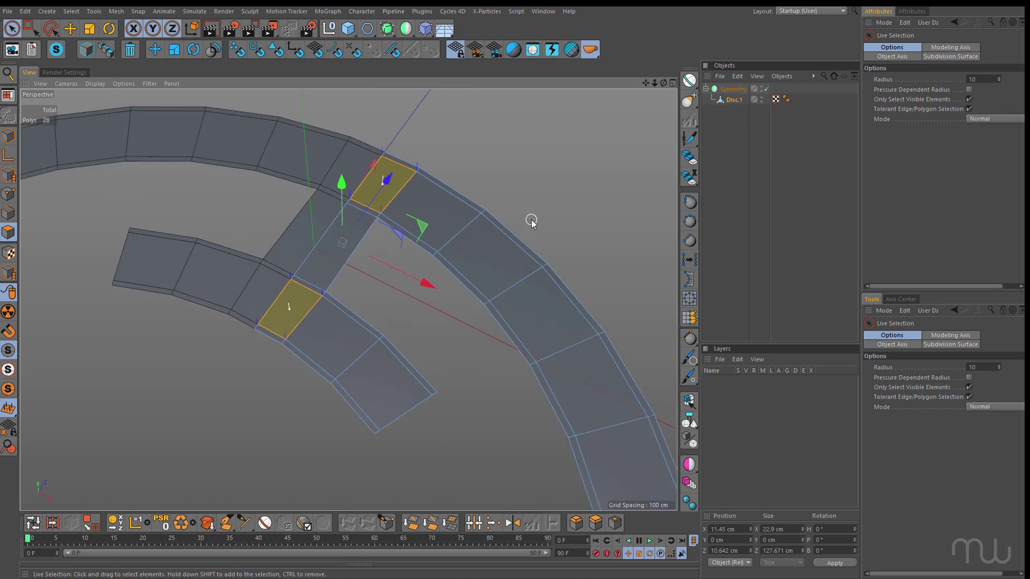
{"action": "left_click", "coordinate": [616, 523]}
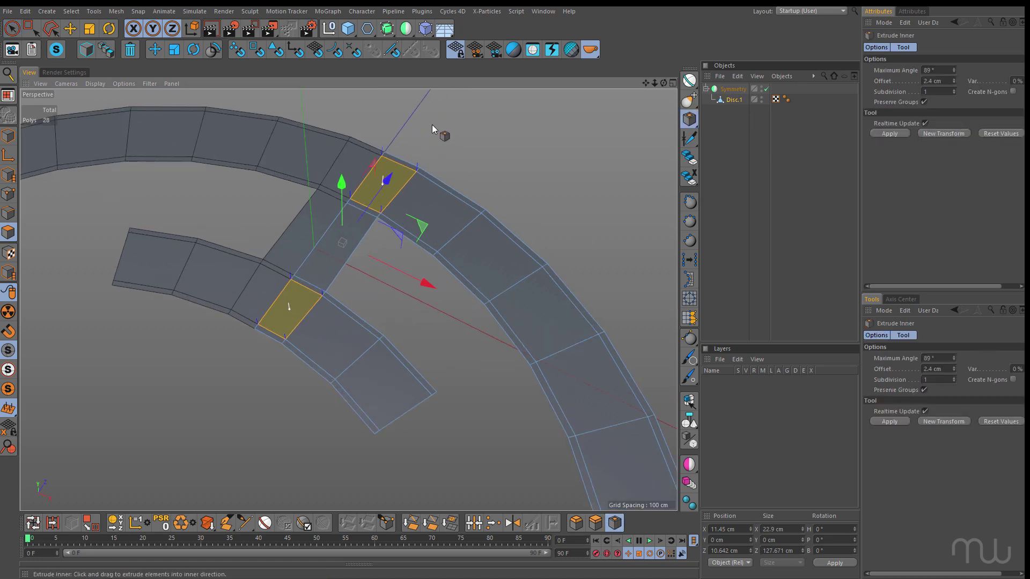
{"action": "mouse_move", "coordinate": [427, 129]}
{"action": "left_mouse_down"}
{"action": "mouse_move", "coordinate": [418, 131]}
{"action": "mouse_move", "coordinate": [447, 131]}
{"action": "left_mouse_up"}
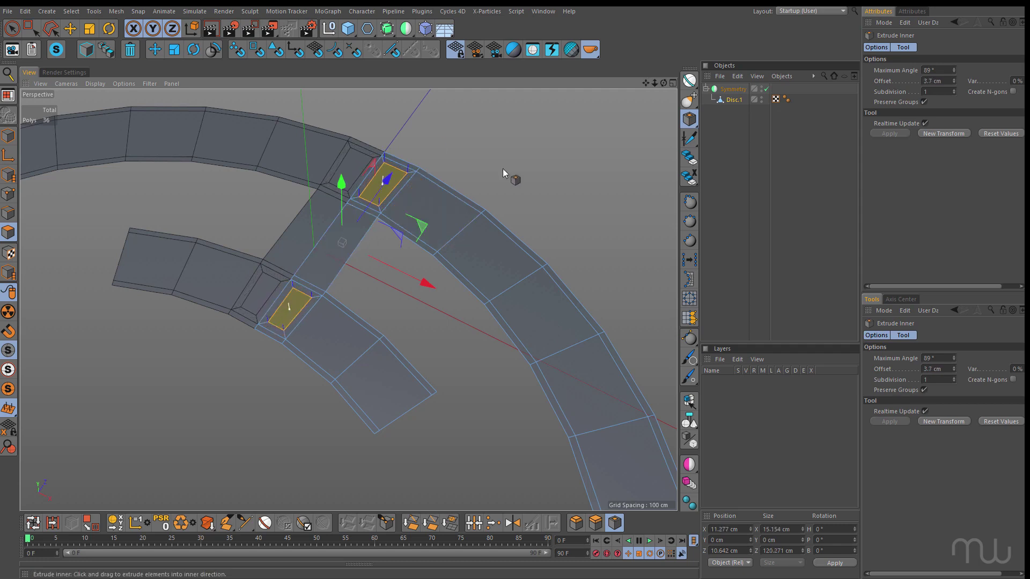
{"action": "key", "text": "ctrl+z"}
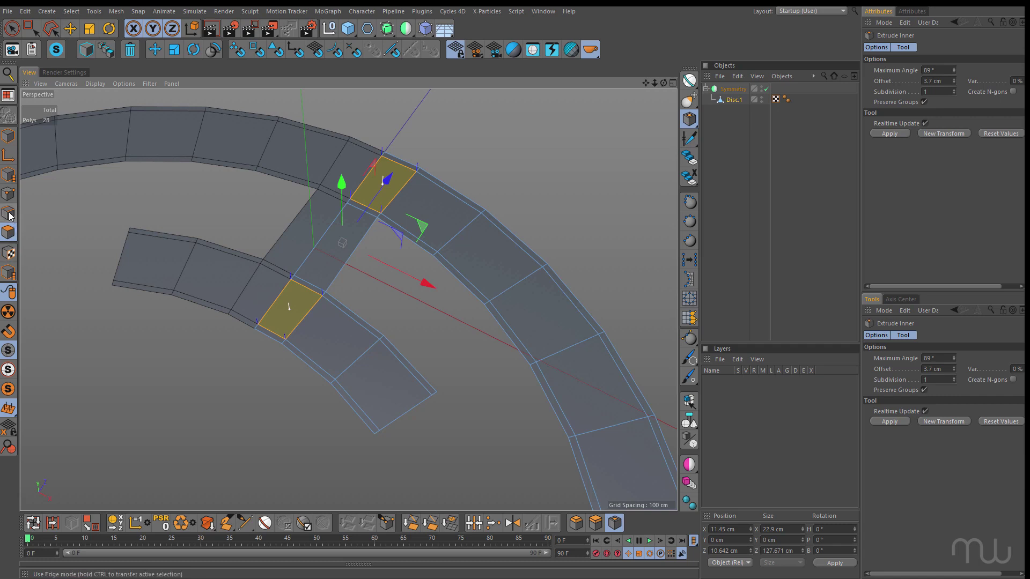
- Select the three edges off the symmetry axis around each junction polygon and clone them inward with Edge Slide at -3.7 cm offset
{"action": "left_click", "coordinate": [107, 46]}
{"action": "left_click", "coordinate": [70, 29]}
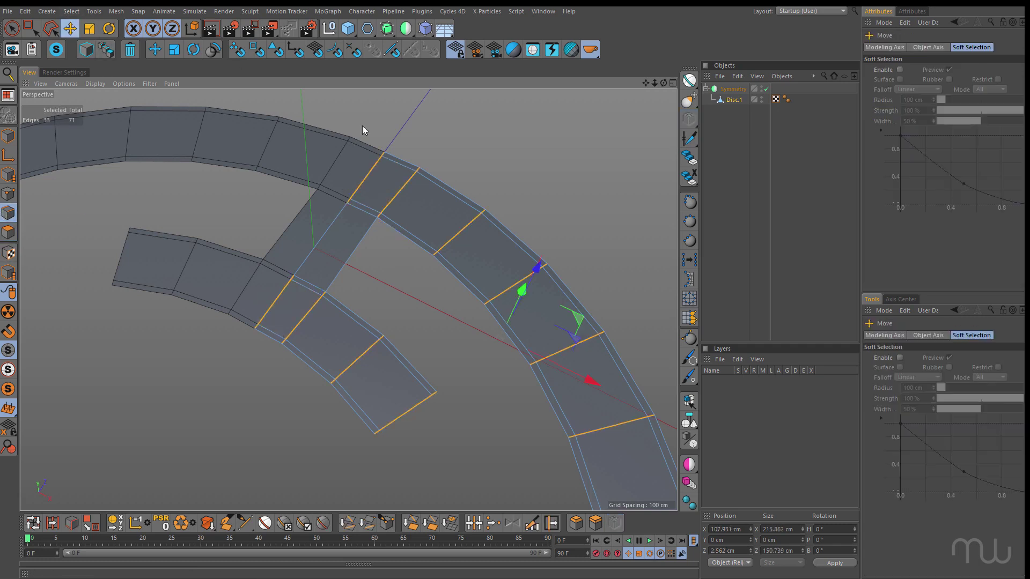
{"action": "left_click", "coordinate": [395, 169]}
{"action": "left_click", "coordinate": [398, 197], "text": "shift"}
{"action": "left_click", "coordinate": [369, 207], "text": "shift"}
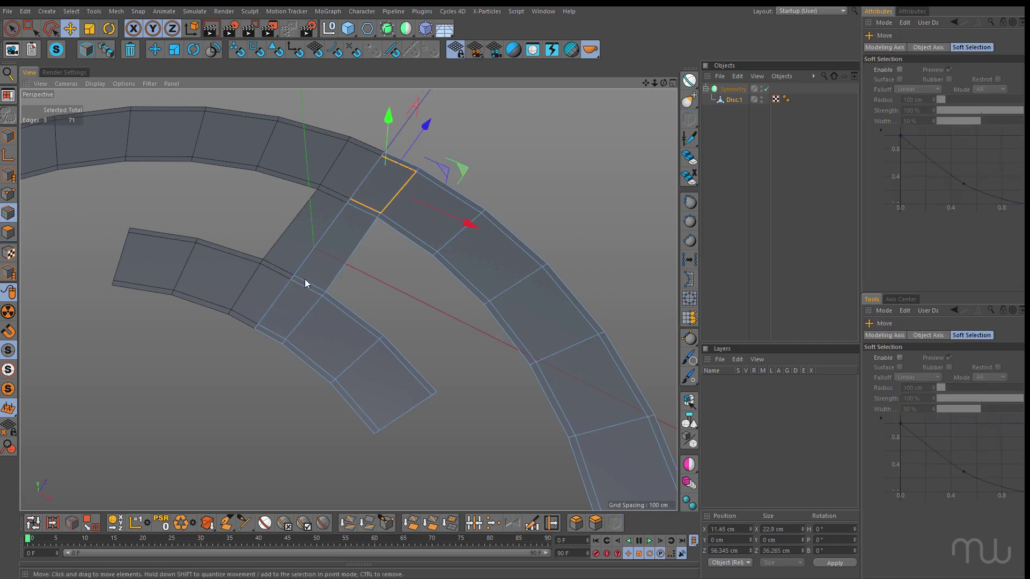
{"action": "left_click", "coordinate": [302, 290], "text": "shift"}
{"action": "left_click", "coordinate": [311, 307], "text": "shift"}
{"action": "left_click", "coordinate": [276, 335], "text": "shift"}
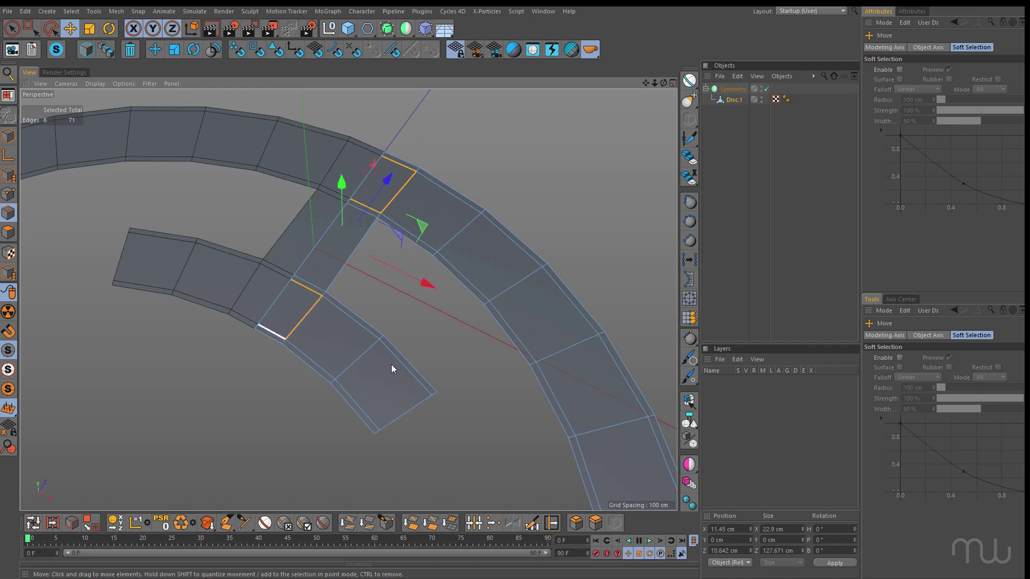
{"action": "left_click", "coordinate": [551, 523]}
{"action": "left_click_drag", "start_coordinate": [486, 150], "coordinate": [466, 150], "text": "ctrl"}
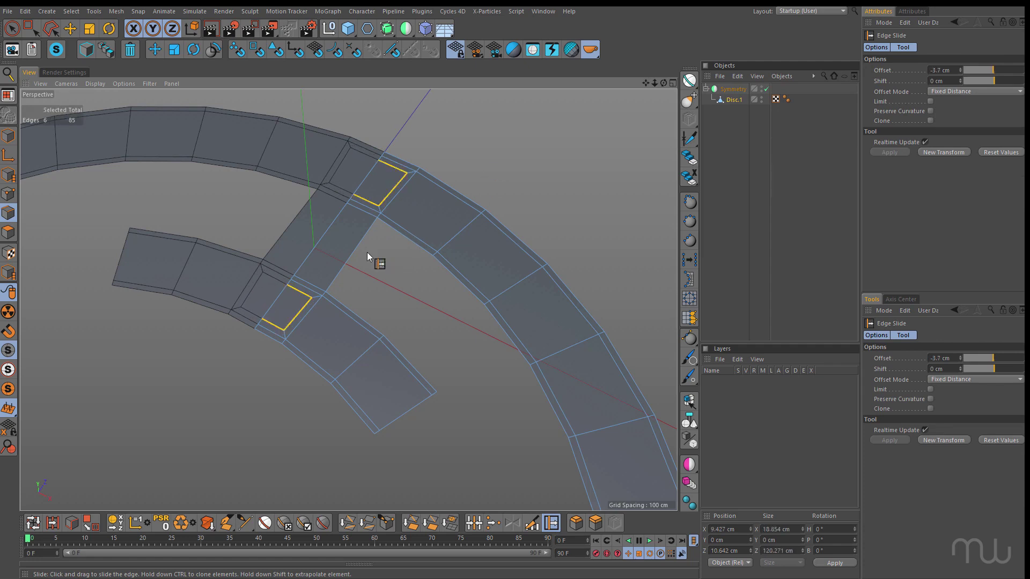
{"action": "scroll", "coordinate": [367, 252], "scroll_direction": "up", "scroll_amount": 2}
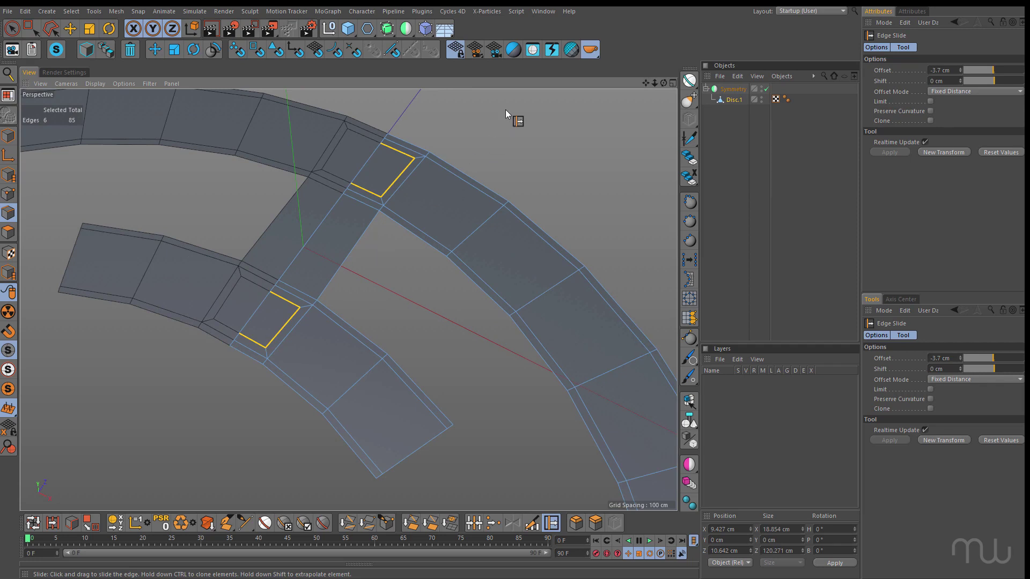
- Cut a new edge along the connecting strip with Line Cut, joining the inset corners of the upper and lower junctions
{"action": "key", "text": "k"}
{"action": "key", "text": "k"}
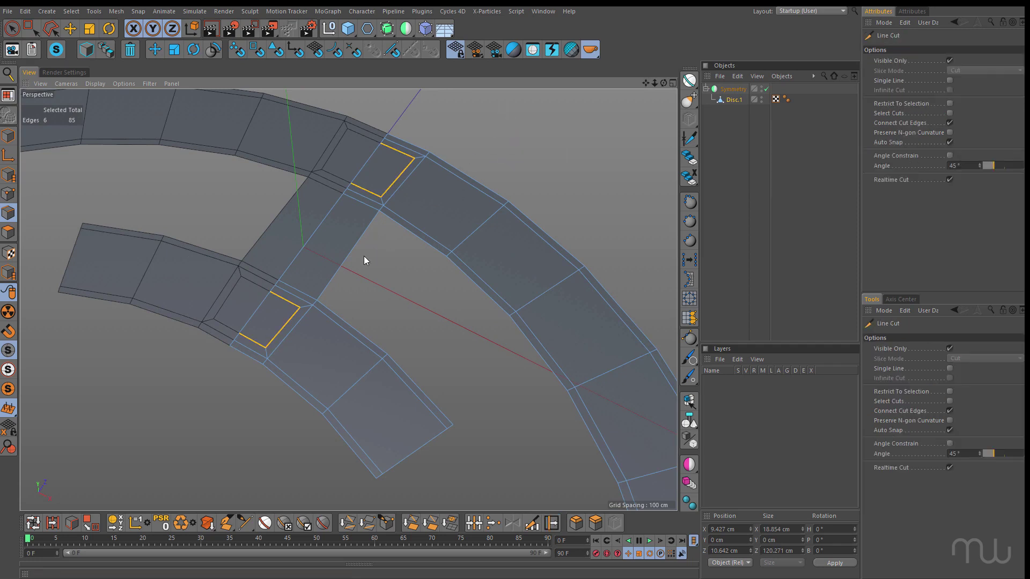
{"action": "left_click", "coordinate": [381, 196]}
{"action": "left_click", "coordinate": [300, 308]}
{"action": "key", "text": "9"}
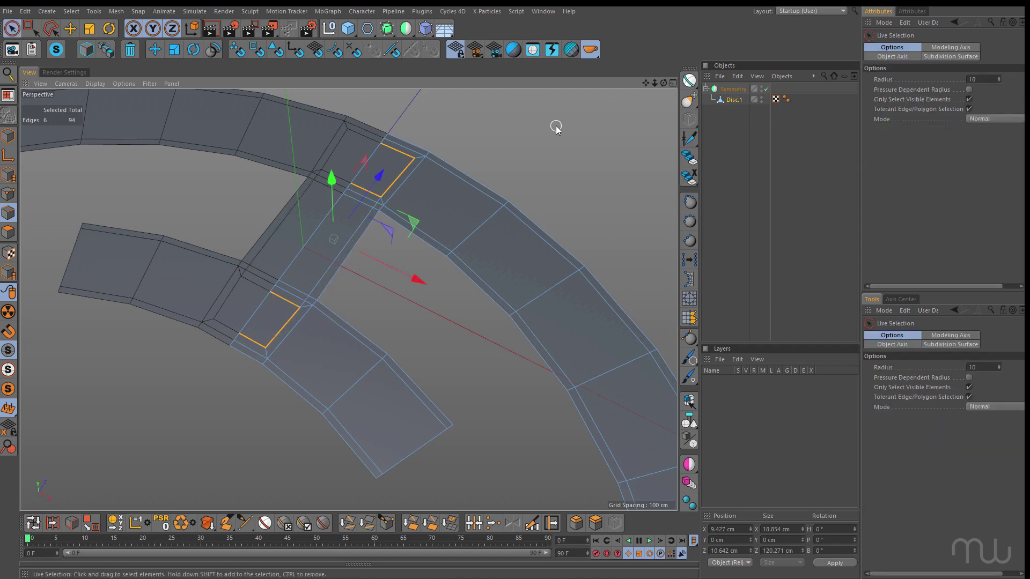
- Add short Line Cuts that tie the strip's new lengthwise edge to the corner points at the upper and lower junctions
{"action": "key", "text": "k"}
{"action": "key", "text": "k"}
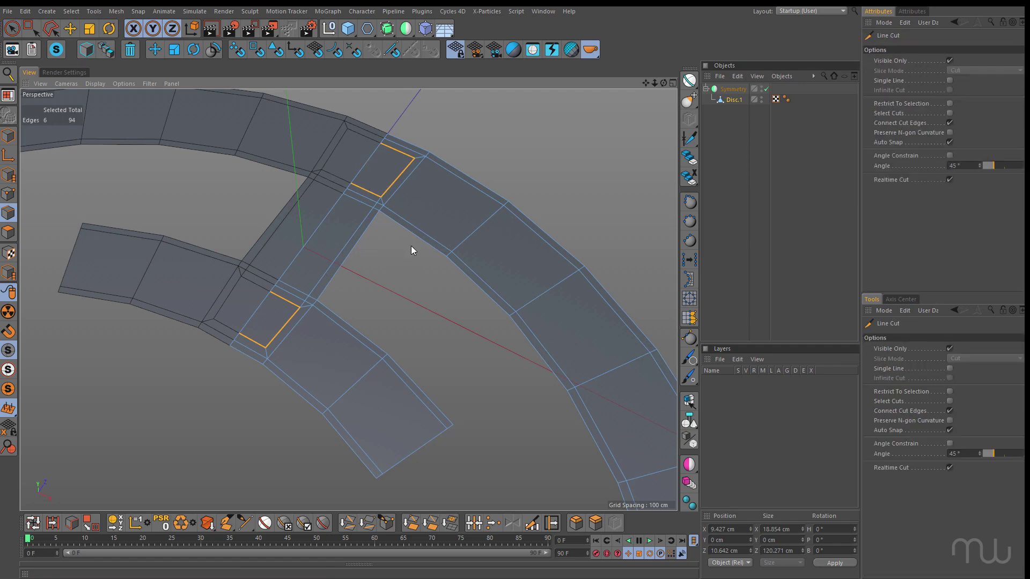
{"action": "scroll", "coordinate": [407, 243], "scroll_direction": "up", "scroll_amount": 5}
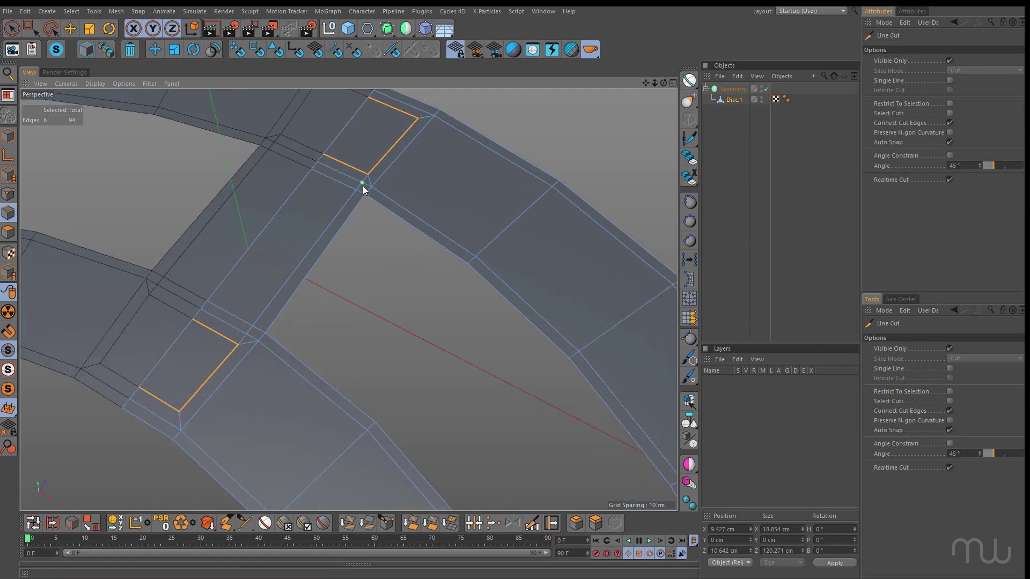
{"action": "key", "text": "9"}
{"action": "key", "text": "k"}
{"action": "key", "text": "k"}
{"action": "left_click", "coordinate": [246, 333]}
{"action": "left_click", "coordinate": [264, 333]}
{"action": "key", "text": "space"}
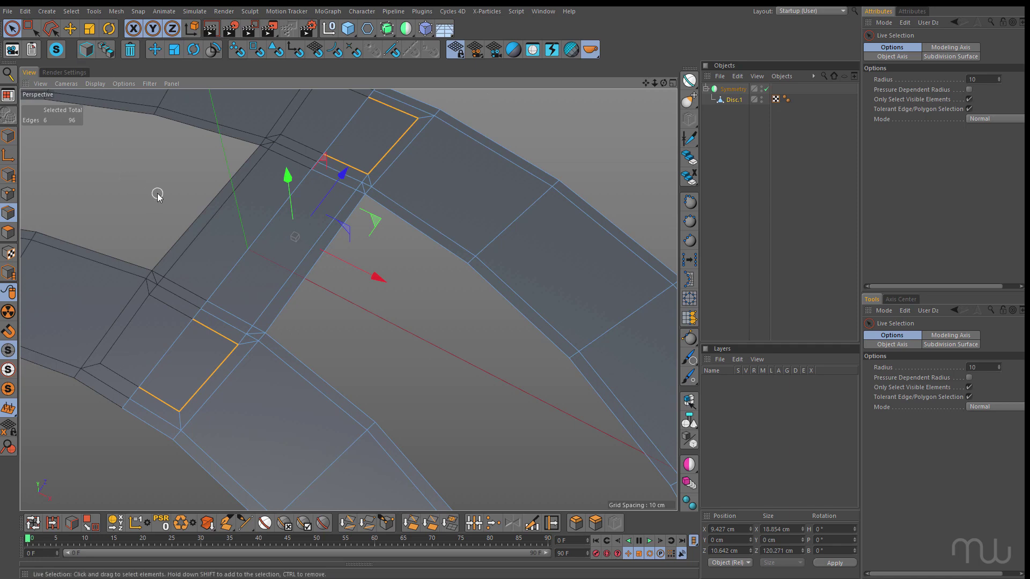
- Line-cut across each arc just beside its junction, from the far-side inset corner to the border edge near the strip
{"action": "key", "text": "k"}
{"action": "key", "text": "k"}
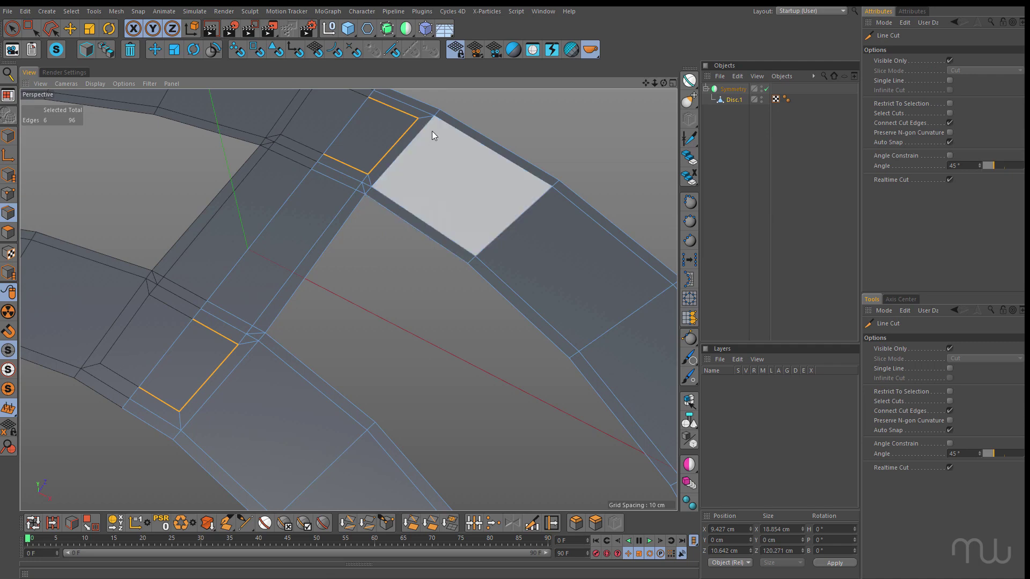
{"action": "left_click", "coordinate": [434, 115]}
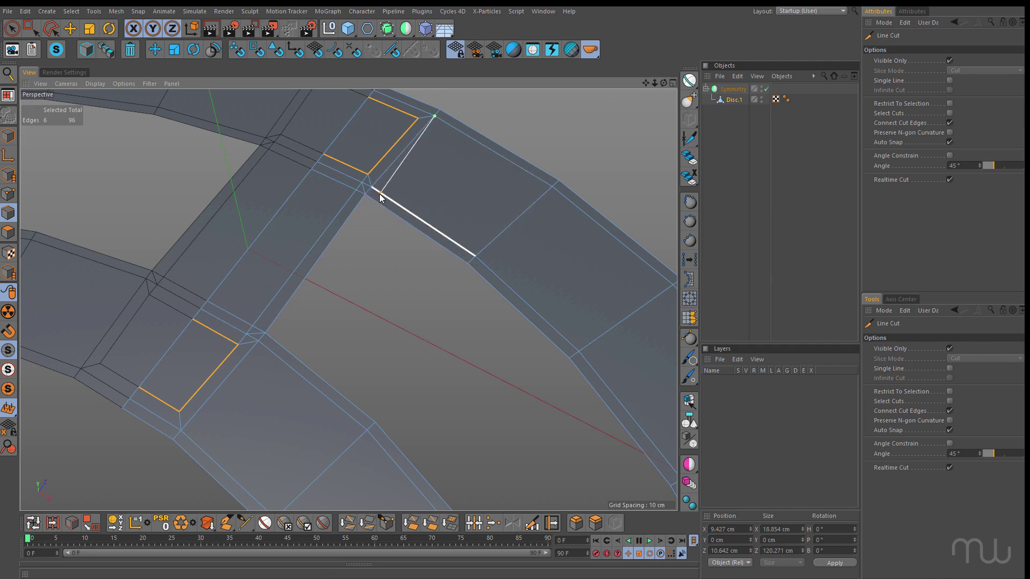
{"action": "left_click", "coordinate": [371, 201]}
{"action": "key", "text": "space"}
{"action": "key", "text": "space"}
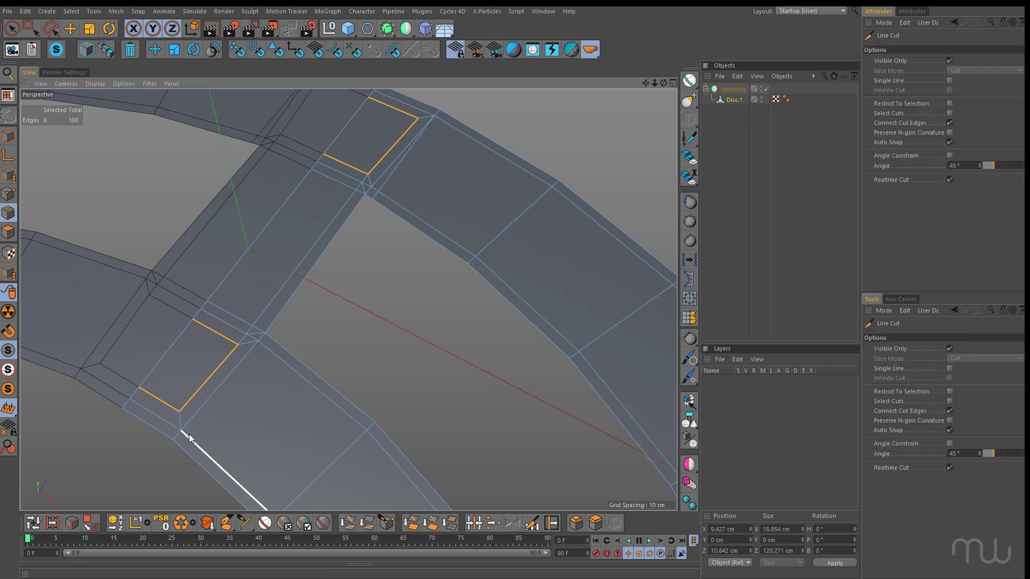
{"action": "left_click", "coordinate": [183, 430]}
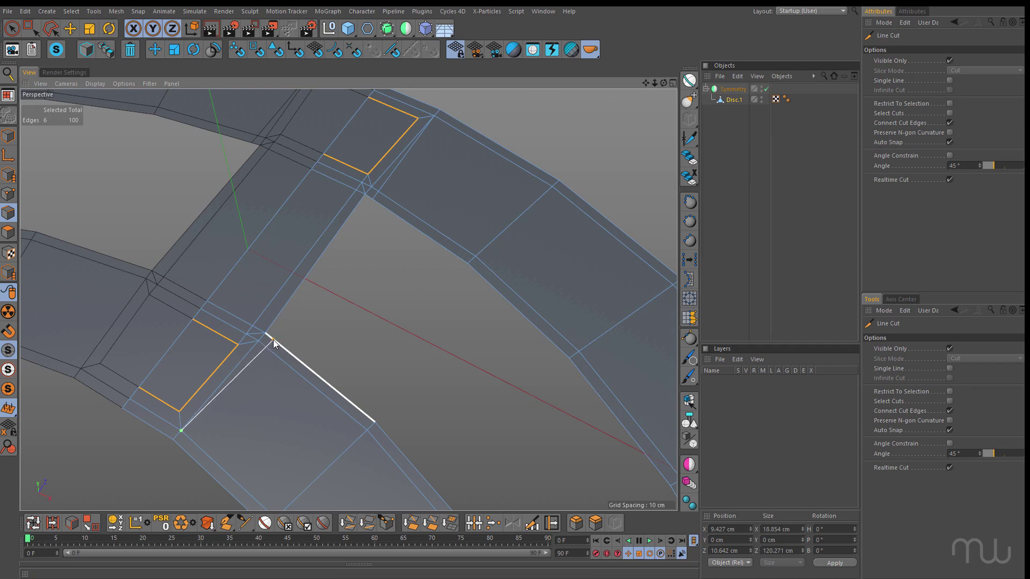
{"action": "left_click", "coordinate": [273, 339]}
{"action": "key", "text": "space"}
- Add two loop cuts across the connecting strip, at about 6.2% and 94.7%, close to its two ends
{"action": "key", "text": "k"}
{"action": "key", "text": "l"}
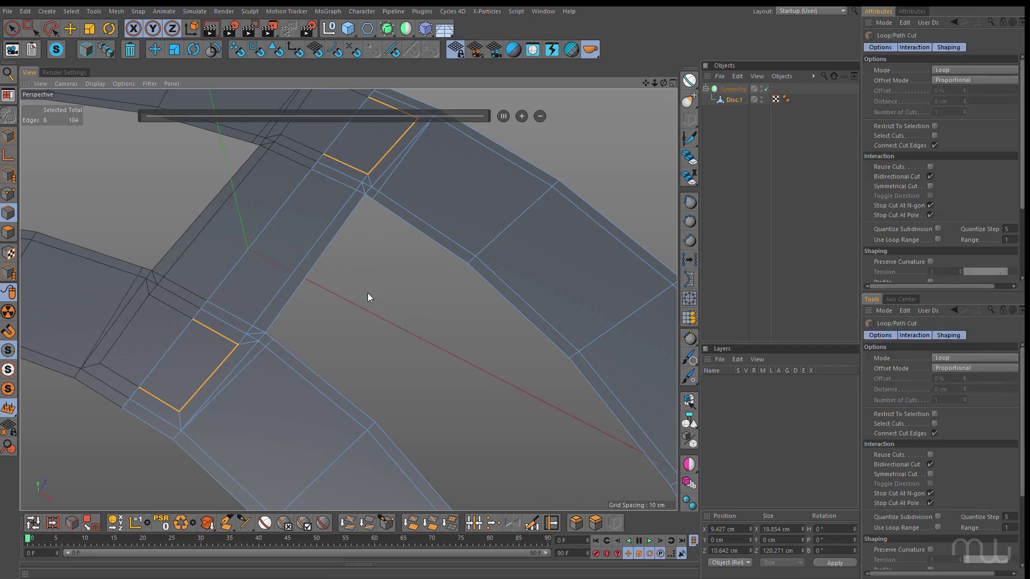
{"action": "left_click", "coordinate": [359, 202]}
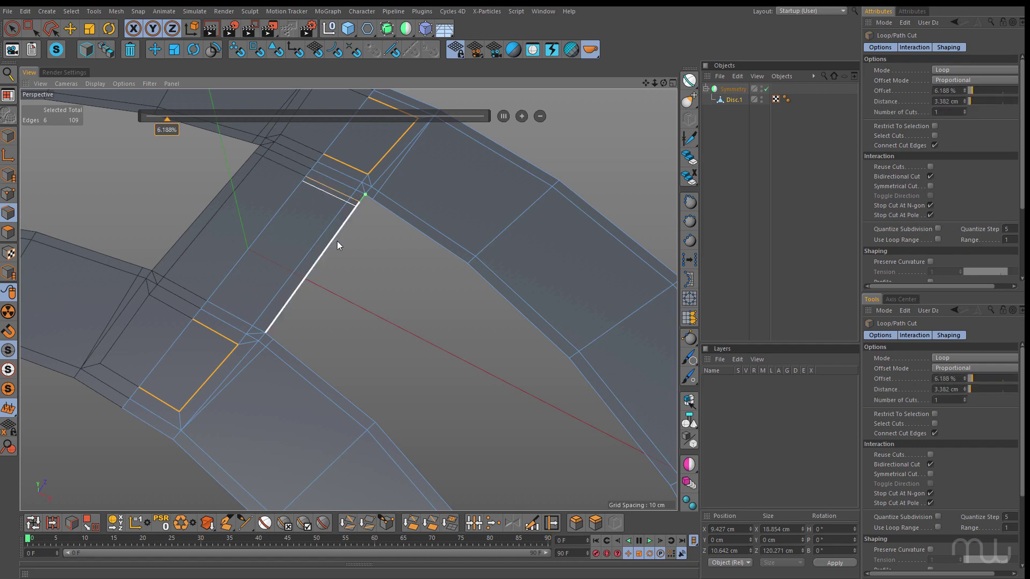
{"action": "left_click", "coordinate": [270, 324]}
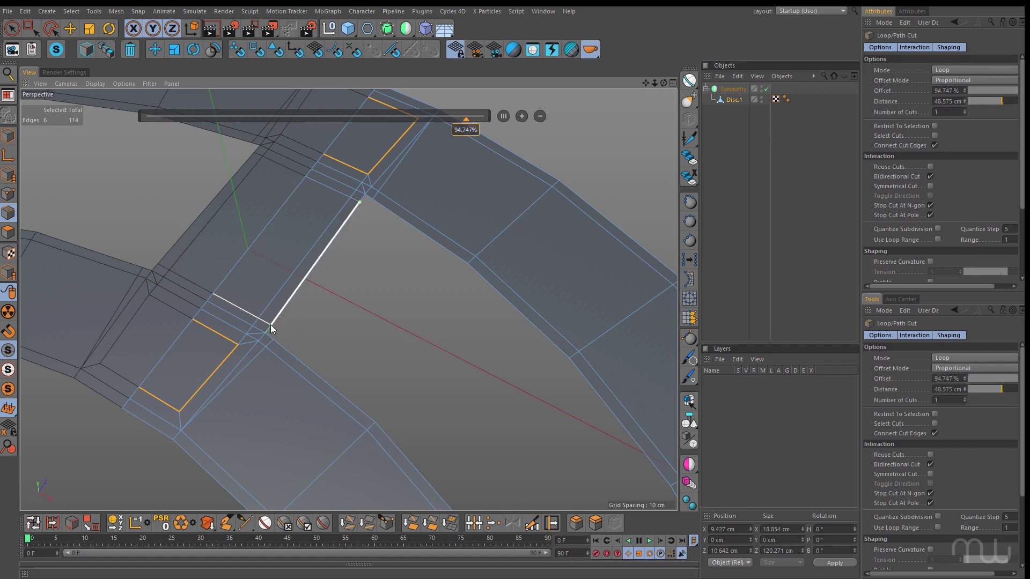
- Select the six surplus edges around the upper junction's corner and dissolve them
{"action": "left_click", "coordinate": [70, 28]}
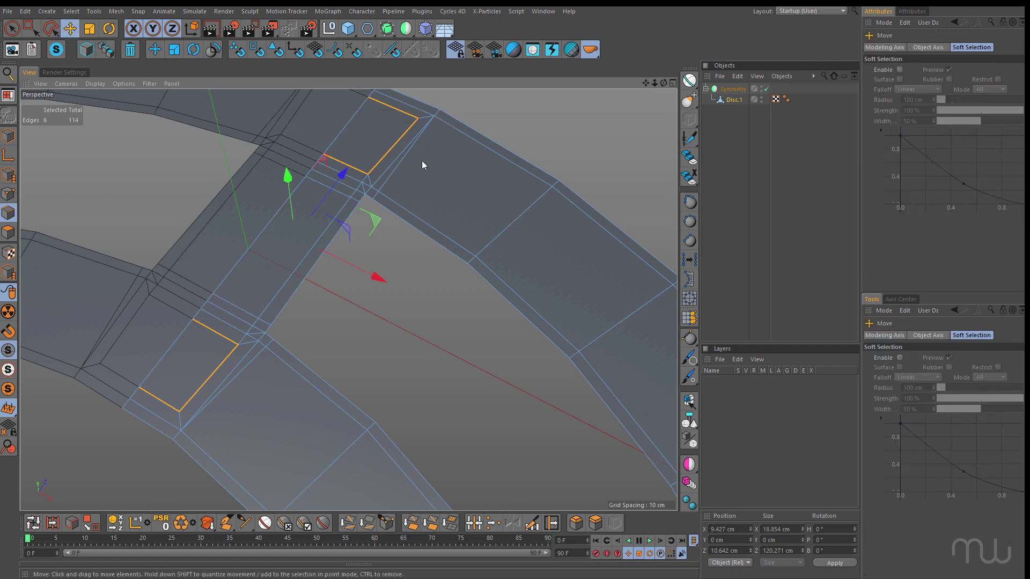
{"action": "scroll", "coordinate": [411, 172], "scroll_direction": "up", "scroll_amount": 3}
{"action": "left_click", "coordinate": [375, 175]}
{"action": "left_click", "coordinate": [350, 200], "text": "shift"}
{"action": "left_click", "coordinate": [353, 186], "text": "shift"}
{"action": "left_click", "coordinate": [336, 167], "text": "shift"}
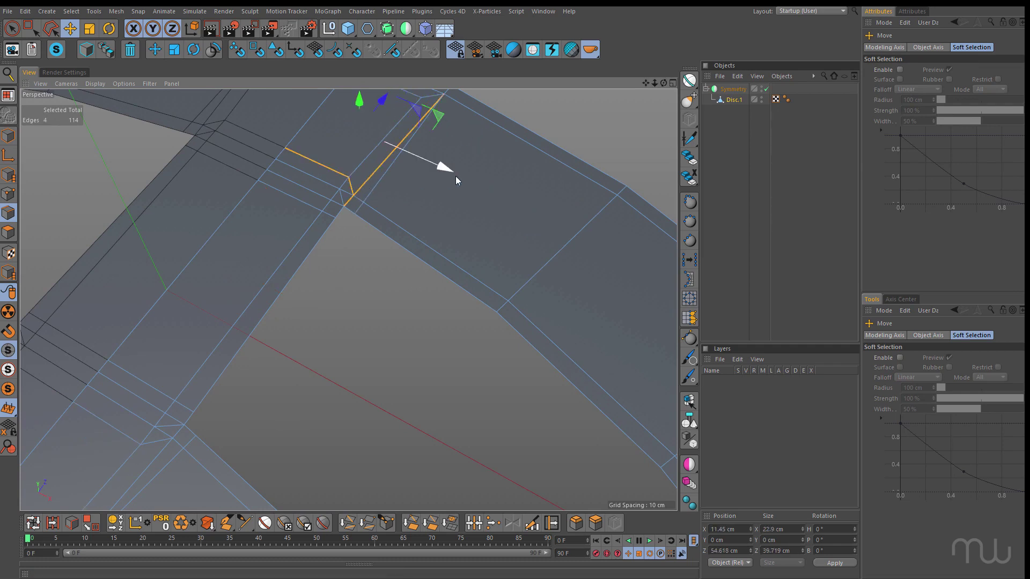
{"action": "left_click", "coordinate": [342, 199], "text": "shift"}
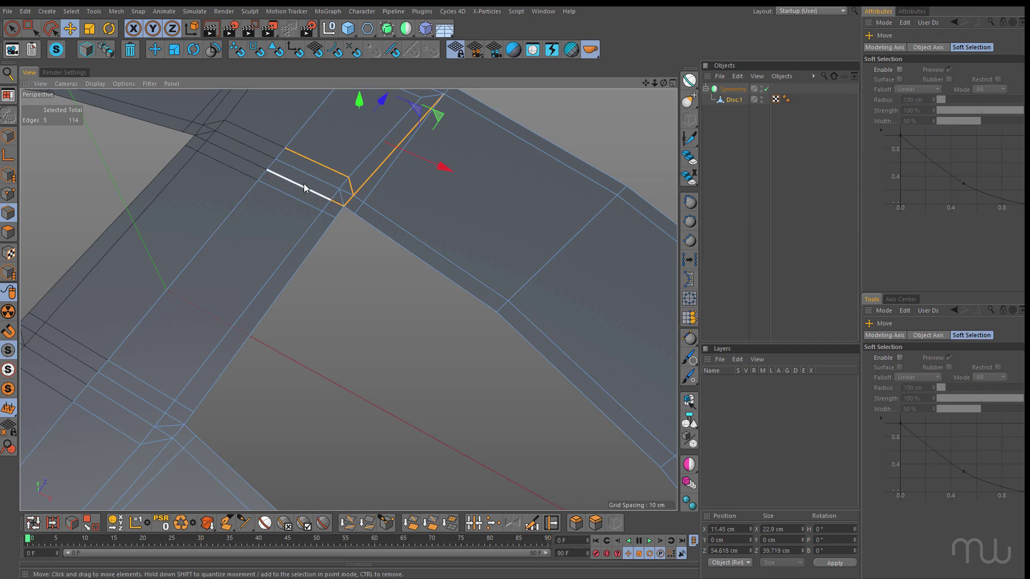
{"action": "right_click", "coordinate": [362, 272]}
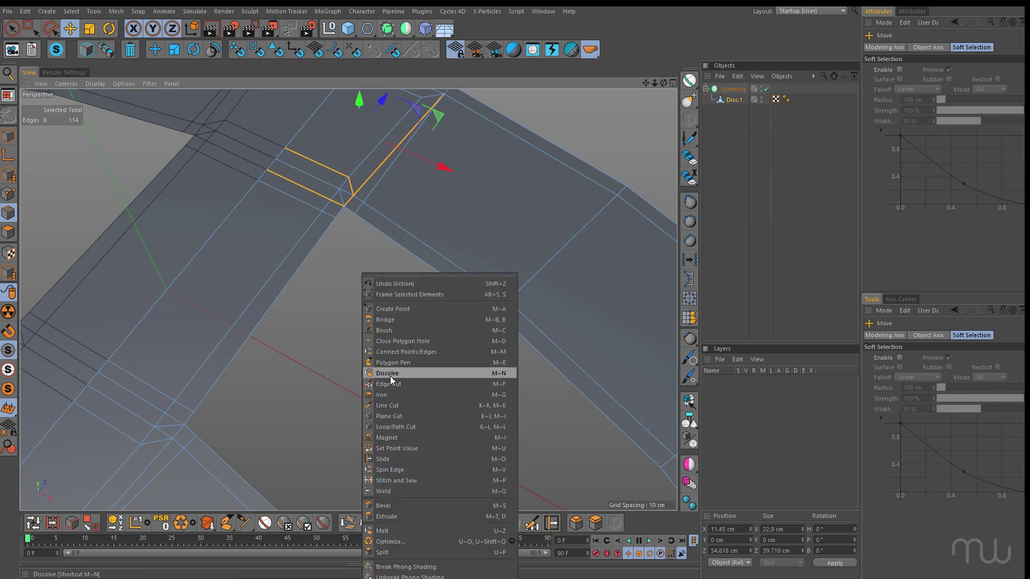
{"action": "left_click", "coordinate": [387, 373]}
{"action": "scroll", "coordinate": [395, 294], "scroll_direction": "down", "scroll_amount": 3}
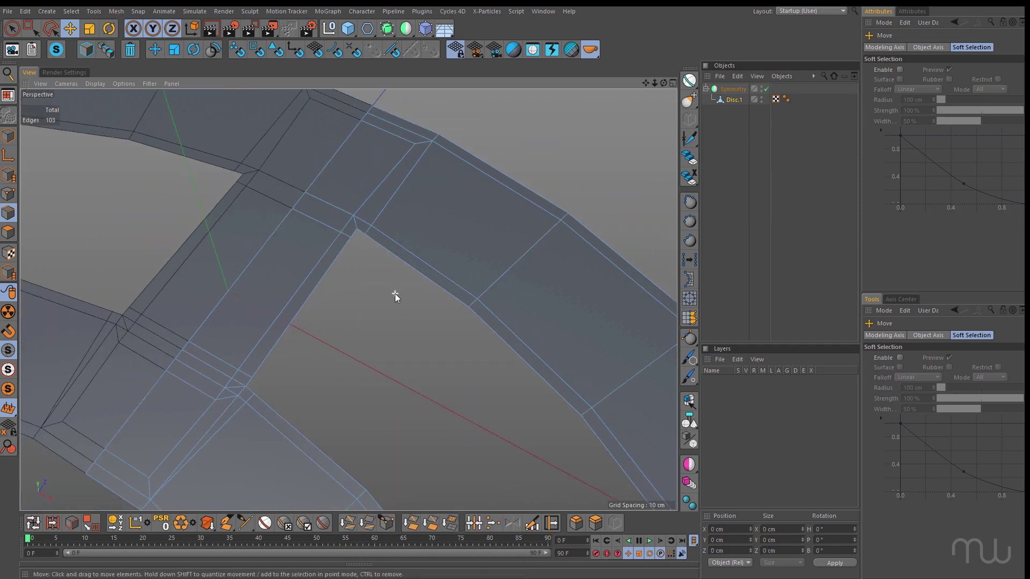
- Select the six matching surplus edges around the lower junction's corner and dissolve them
{"action": "scroll", "coordinate": [449, 347], "scroll_direction": "up", "scroll_amount": 2}
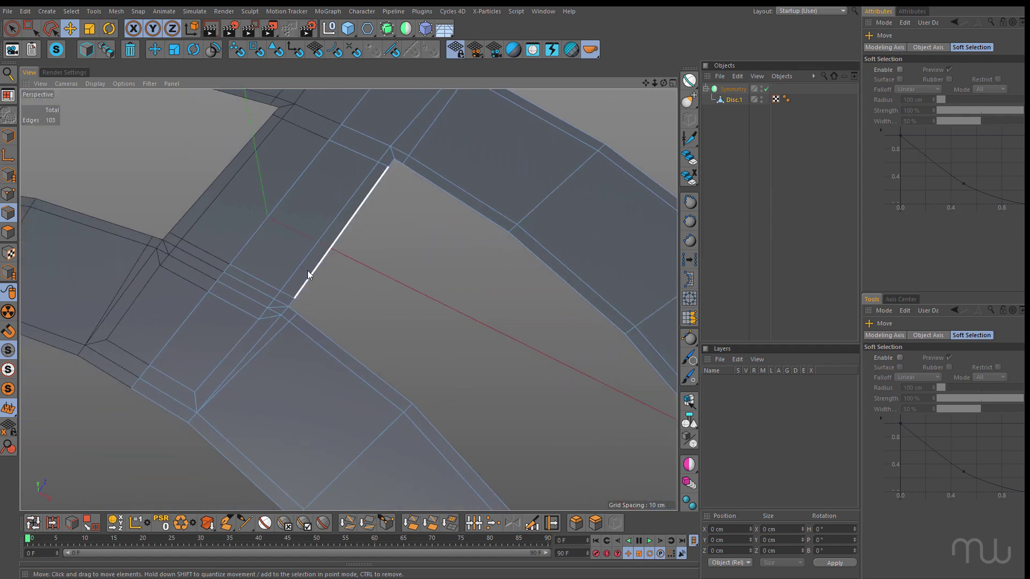
{"action": "scroll", "coordinate": [307, 270], "scroll_direction": "up", "scroll_amount": 2}
{"action": "left_click", "coordinate": [219, 335]}
{"action": "left_click", "coordinate": [255, 340], "text": "shift"}
{"action": "left_click", "coordinate": [244, 366], "text": "shift"}
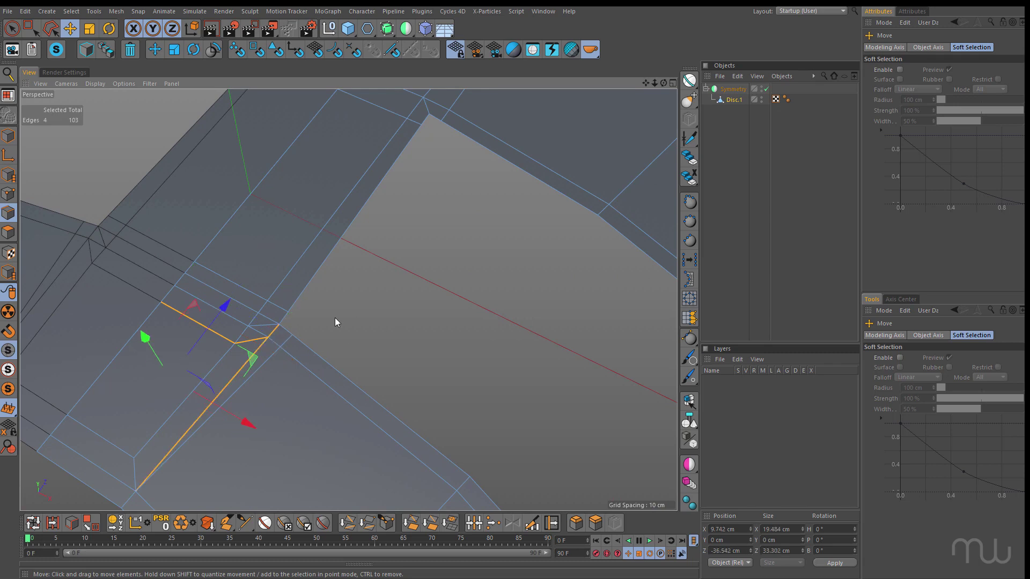
{"action": "left_click", "coordinate": [265, 318], "text": "shift"}
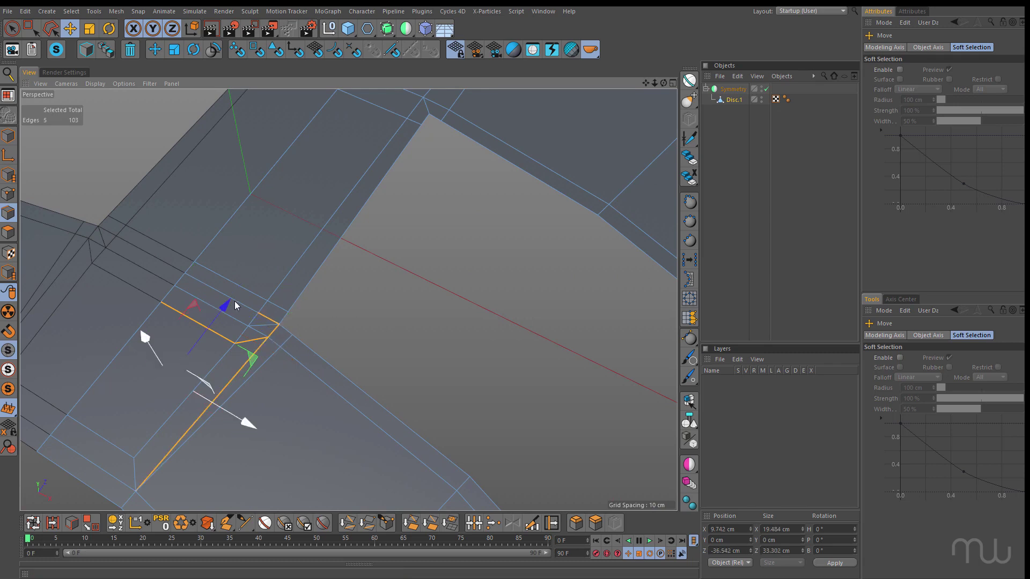
{"action": "left_click", "coordinate": [208, 284], "text": "shift"}
{"action": "right_click", "coordinate": [418, 216]}
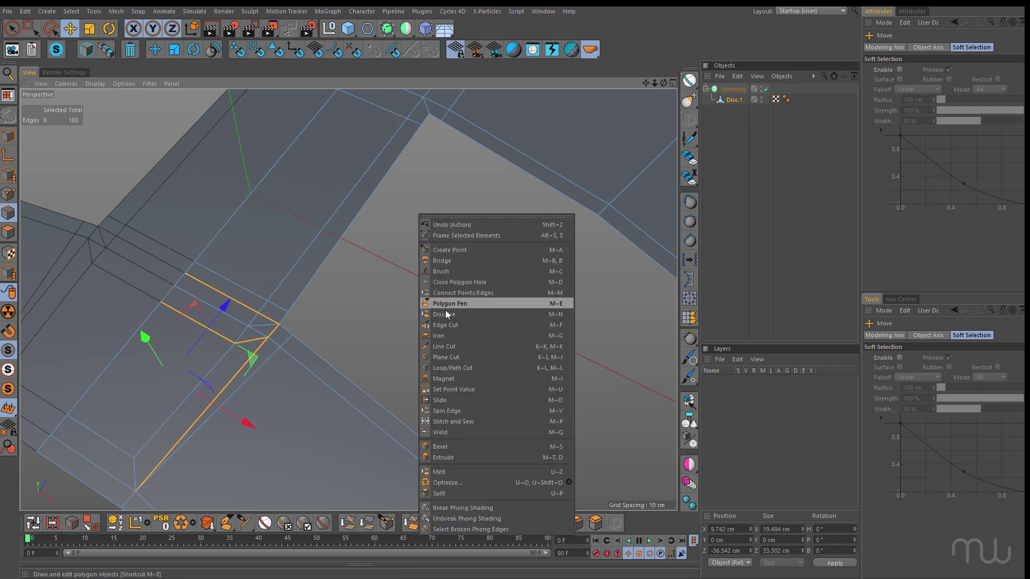
{"action": "left_click", "coordinate": [448, 314]}
{"action": "scroll", "coordinate": [439, 305], "scroll_direction": "down", "scroll_amount": 3}
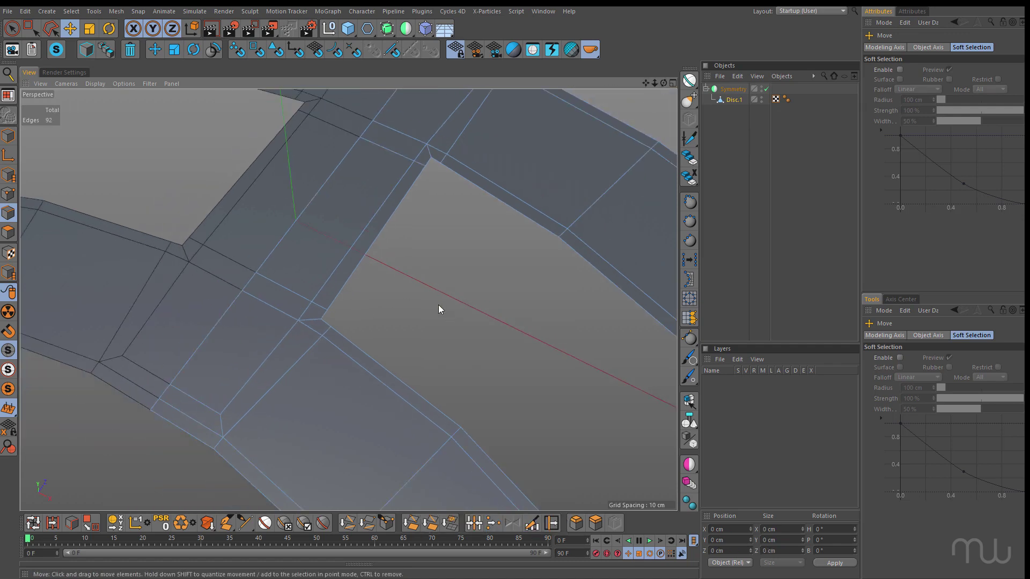
- Edge-slide the strip's cross edge at the lower junction by about -0.8 cm and the short corner edge at the upper junction by about 0.3 cm
{"action": "left_click", "coordinate": [548, 519]}
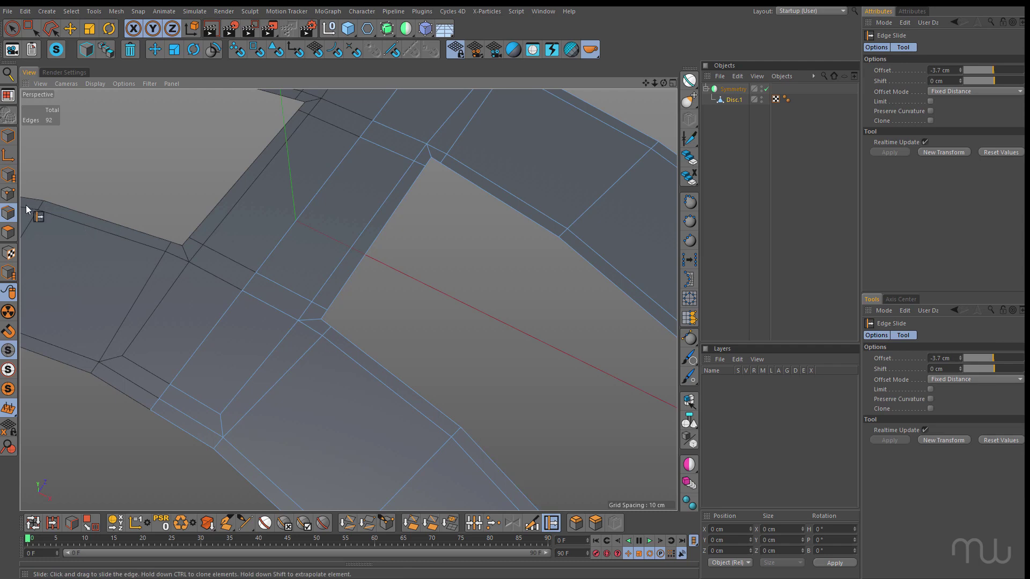
{"action": "left_click_drag", "start_coordinate": [328, 329], "coordinate": [325, 328]}
{"action": "left_click_drag", "start_coordinate": [301, 294], "coordinate": [299, 295]}
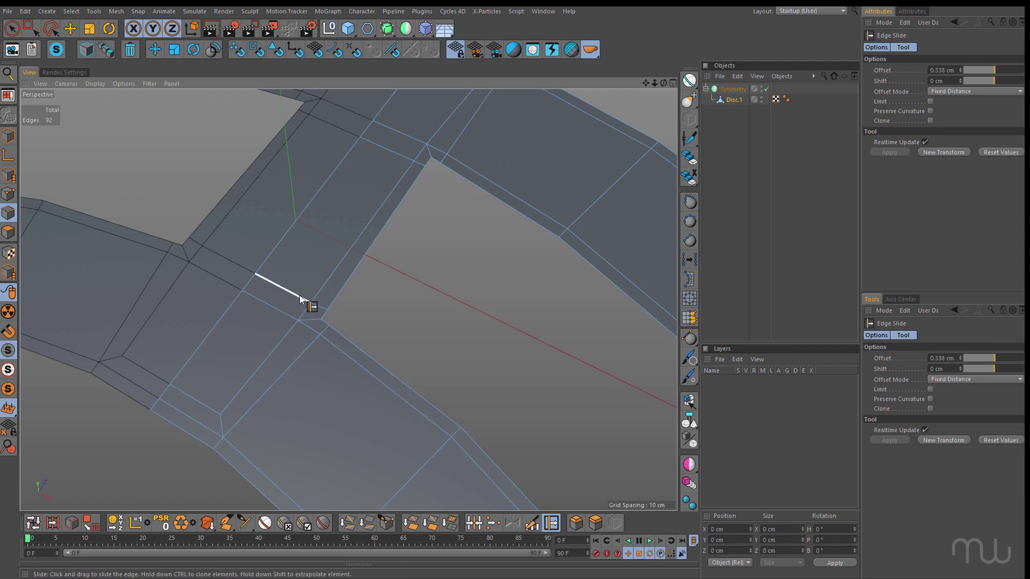
{"action": "left_click", "coordinate": [313, 301]}
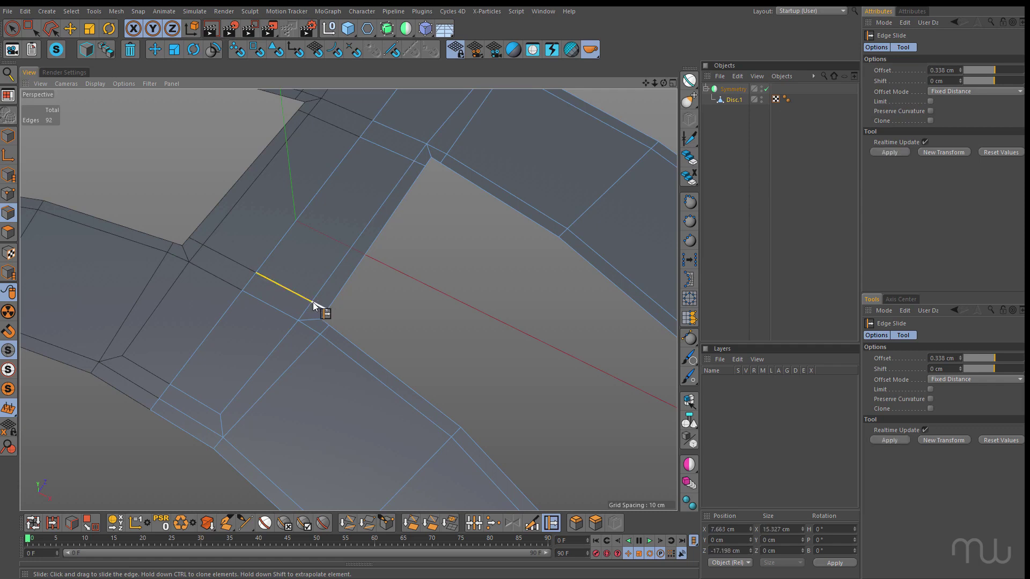
{"action": "left_click_drag", "start_coordinate": [323, 307], "coordinate": [323, 306]}
{"action": "left_click", "coordinate": [322, 311]}
{"action": "left_click_drag", "start_coordinate": [320, 311], "coordinate": [324, 317]}
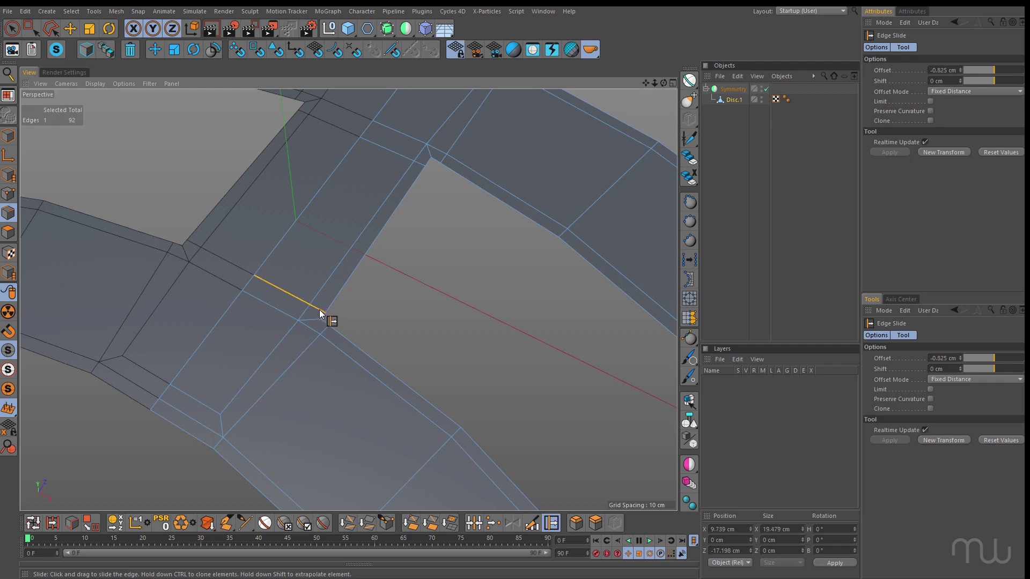
{"action": "left_click", "coordinate": [417, 162]}
{"action": "left_click_drag", "start_coordinate": [404, 162], "coordinate": [443, 163]}
- Add a supporting loop cut near the open end of each arc, at about 91% of the last segment
{"action": "scroll", "coordinate": [451, 171], "scroll_direction": "down", "scroll_amount": 6}
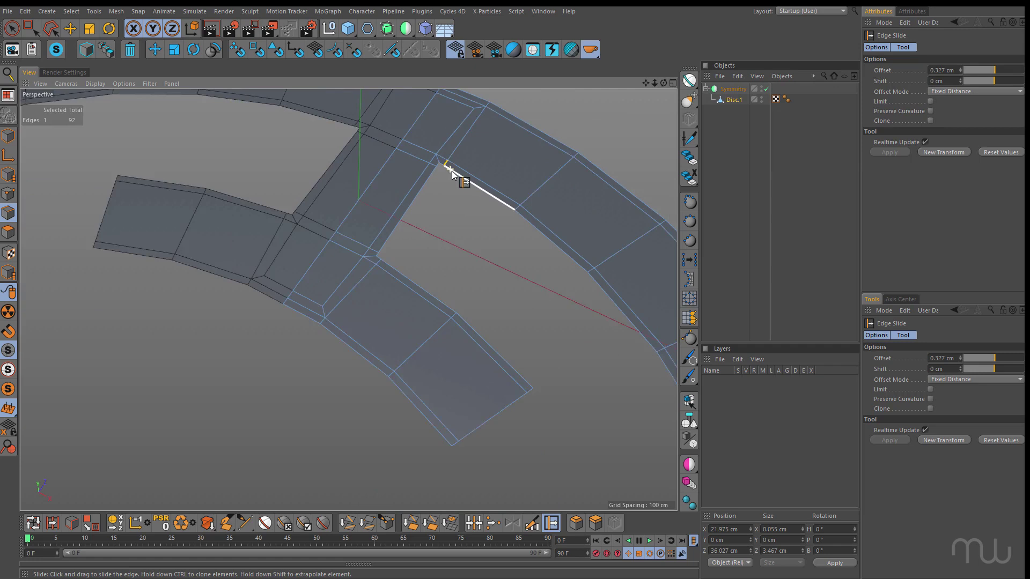
{"action": "middle_click_drag", "start_coordinate": [488, 244], "coordinate": [474, 249], "text": "alt"}
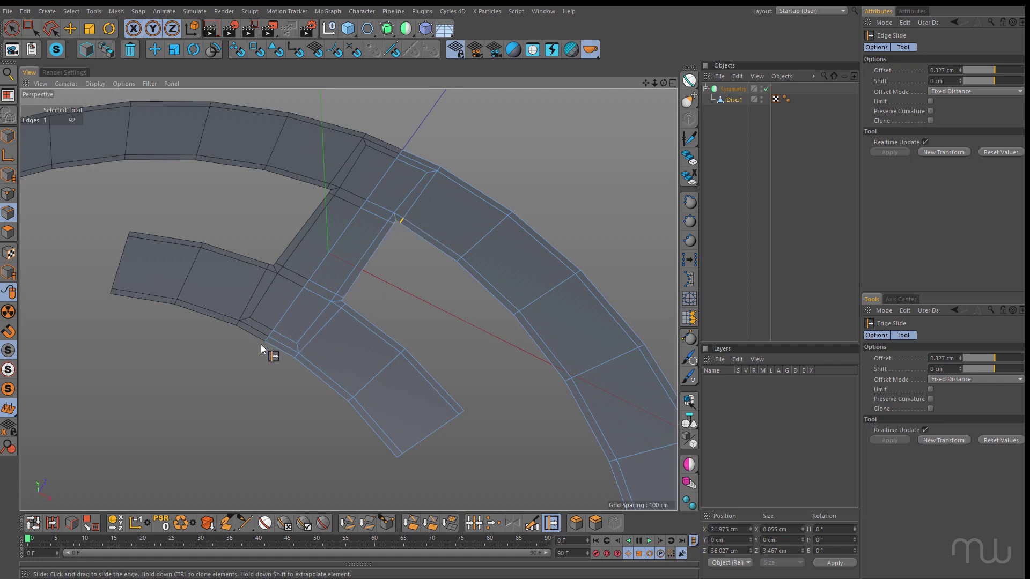
{"action": "scroll", "coordinate": [426, 283], "scroll_direction": "down", "scroll_amount": 2}
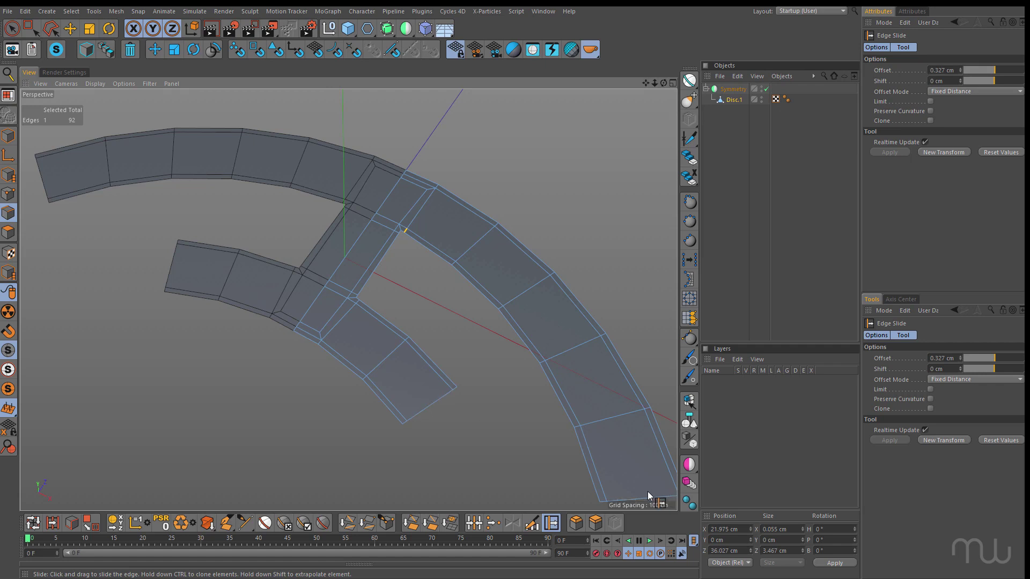
{"action": "key", "text": "k"}
{"action": "key", "text": "l"}
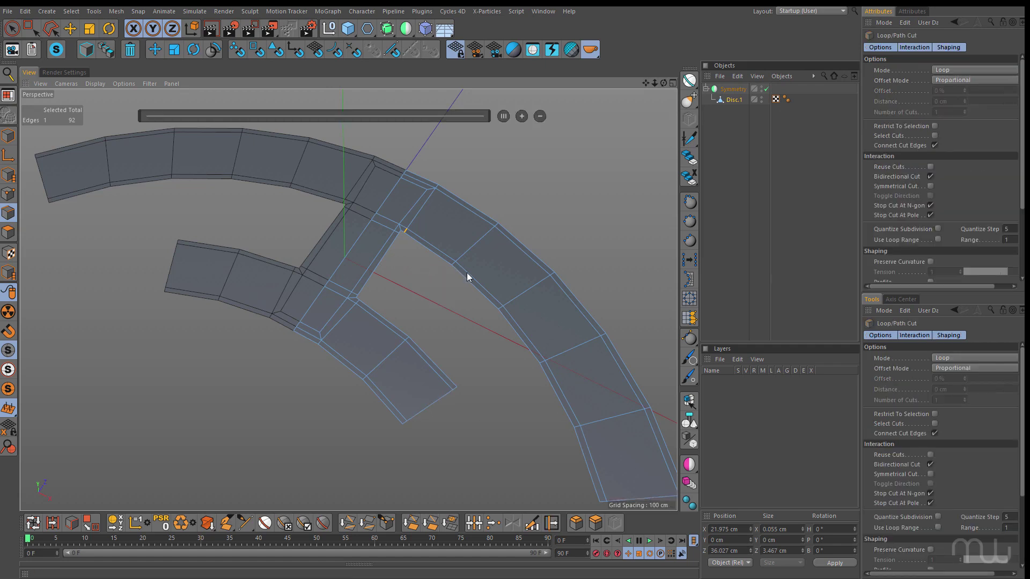
{"action": "middle_click_drag", "start_coordinate": [597, 397], "coordinate": [541, 328]}
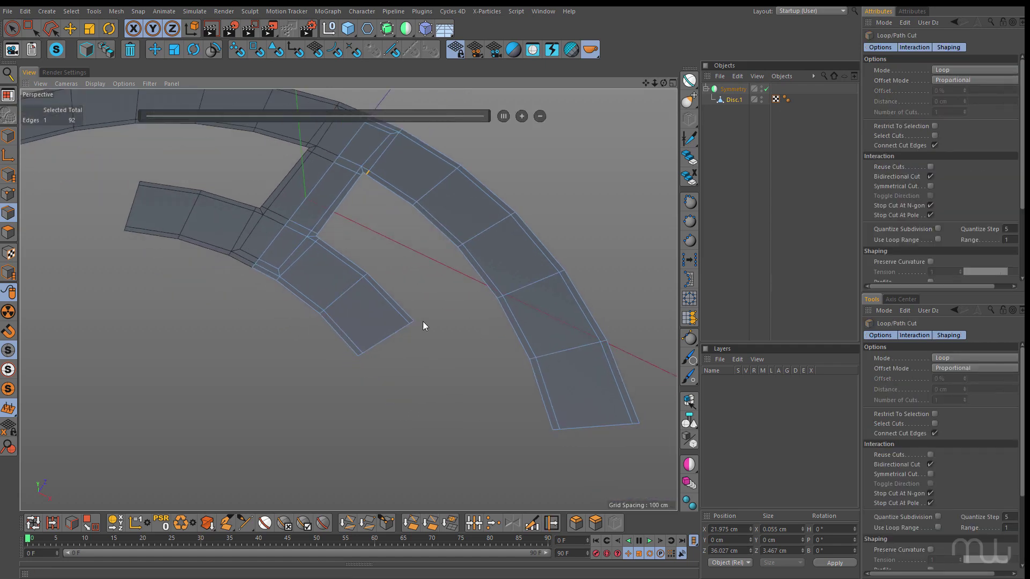
{"action": "left_click", "coordinate": [408, 318]}
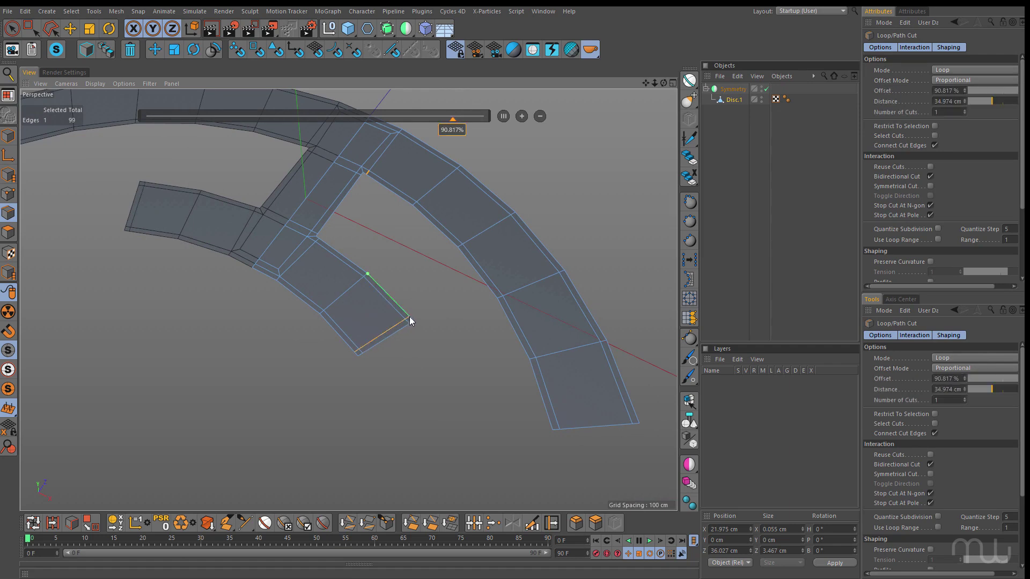
{"action": "left_click", "coordinate": [637, 417]}
{"action": "left_click_drag", "start_coordinate": [618, 248], "coordinate": [527, 252], "text": "alt"}
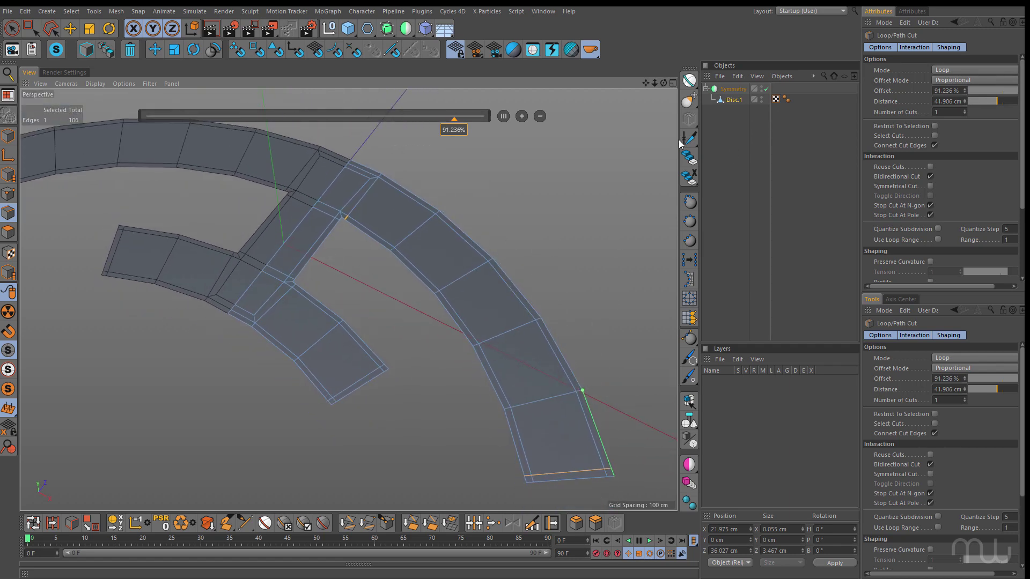
- Enable Clamp Points on Axis and Delete Polygons on Axis for the Symmetry object
{"action": "key", "text": "e"}
{"action": "left_click_drag", "start_coordinate": [374, 112], "coordinate": [531, 176], "text": "alt"}
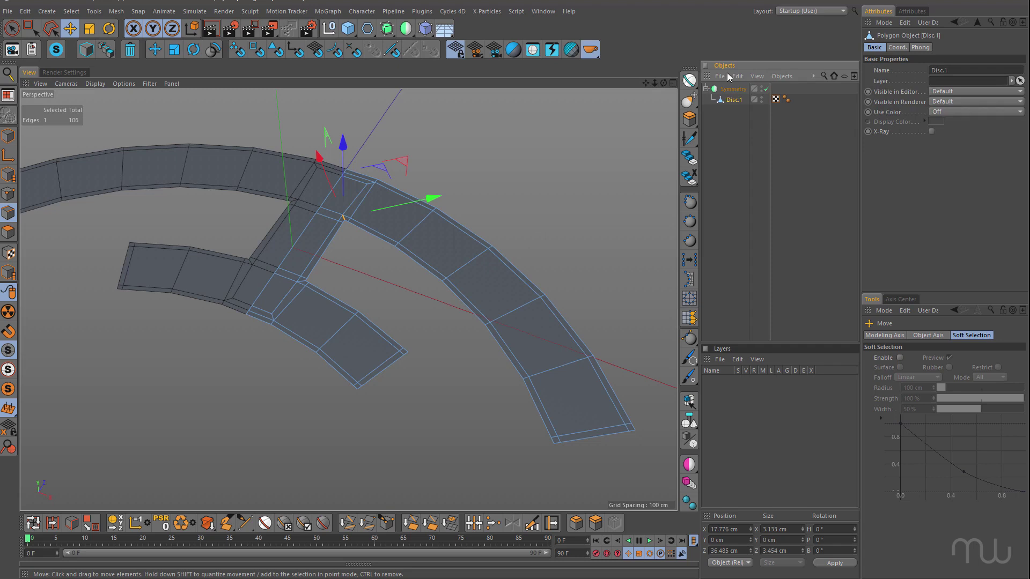
{"action": "left_click", "coordinate": [733, 90]}
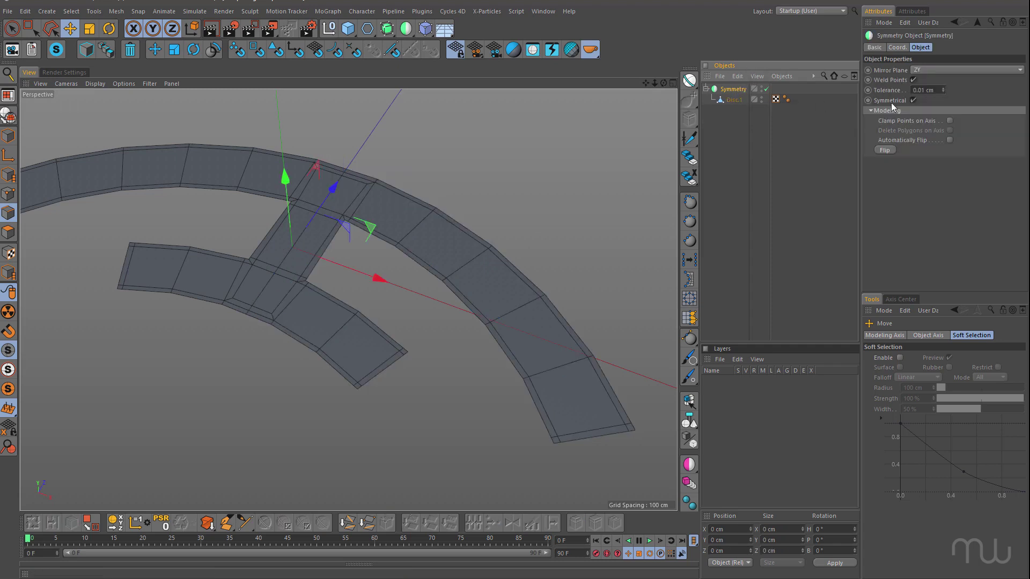
{"action": "left_click", "coordinate": [950, 121]}
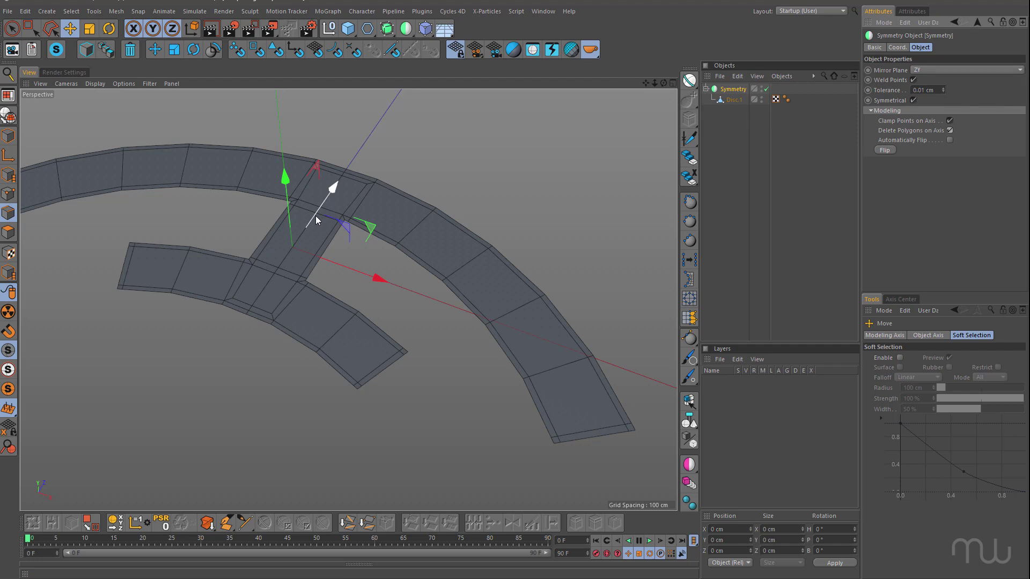
- Select all polygons of Disc.1 and extrude them by 29.2 cm with Create Caps enabled
{"action": "left_click", "coordinate": [733, 99]}
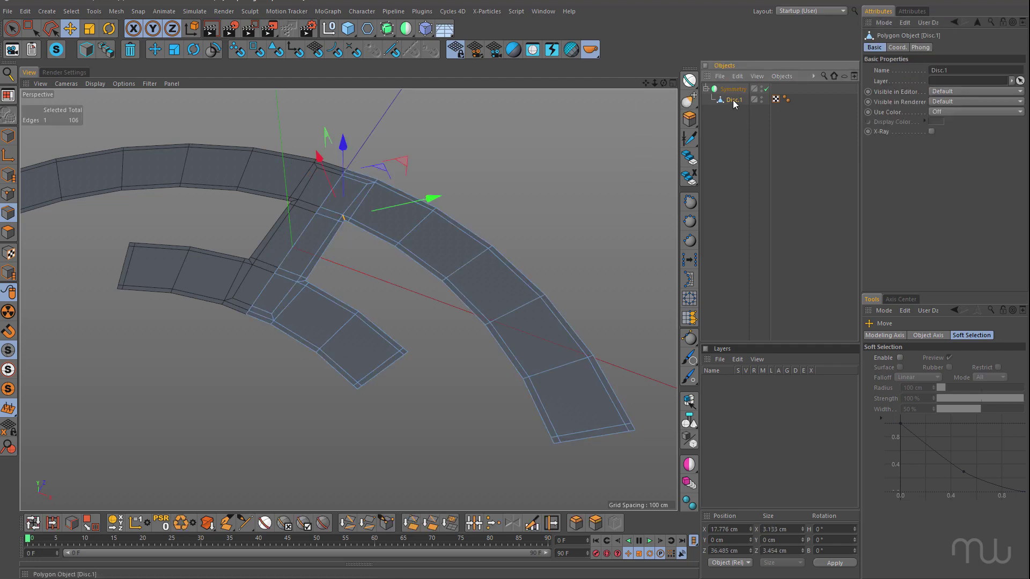
{"action": "left_click", "coordinate": [9, 231]}
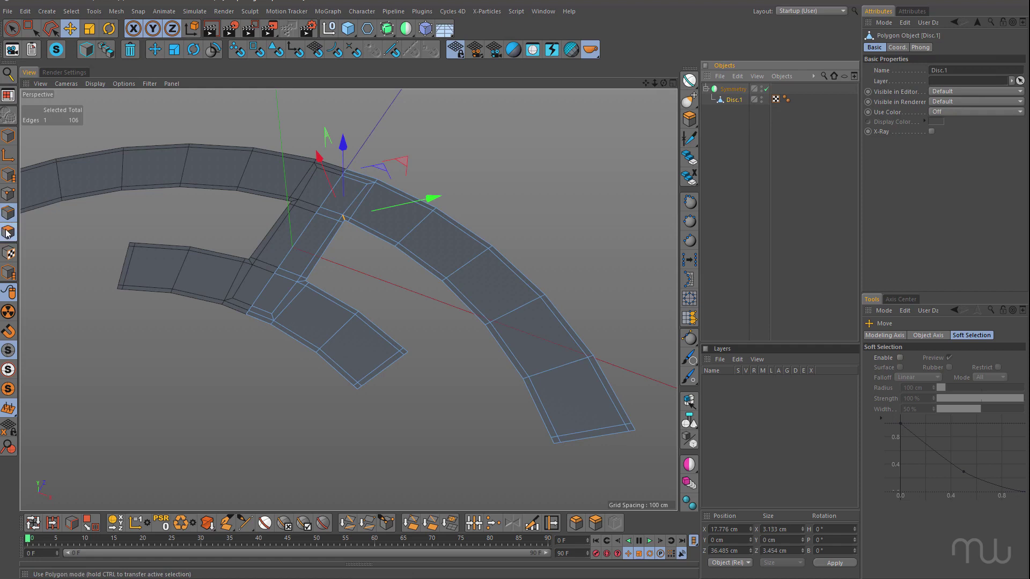
{"action": "key", "text": "ctrl+a"}
{"action": "left_click", "coordinate": [594, 524]}
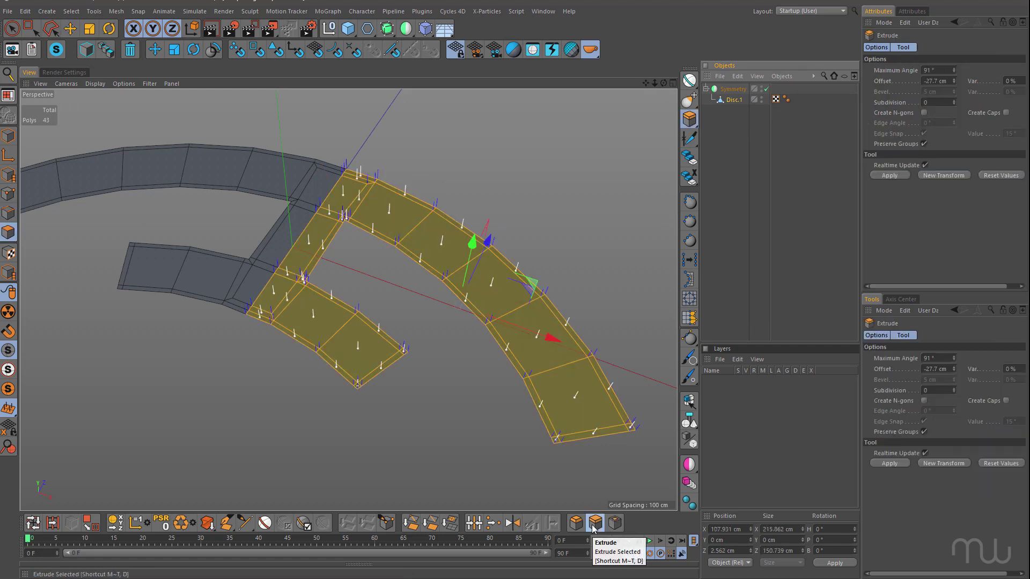
{"action": "left_click_drag", "start_coordinate": [561, 216], "coordinate": [573, 192], "text": "alt"}
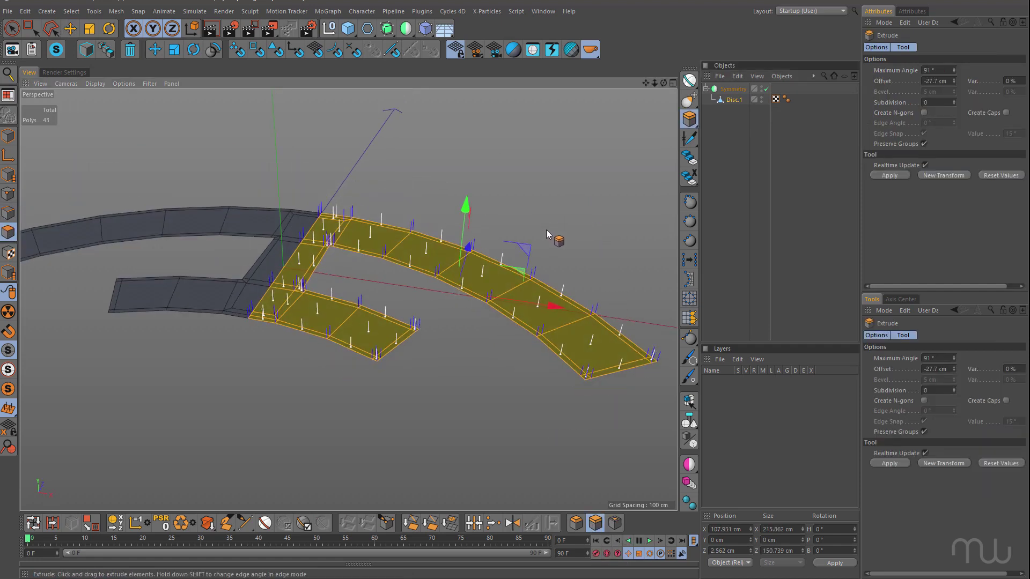
{"action": "left_click", "coordinate": [1006, 113]}
{"action": "left_click_drag", "start_coordinate": [540, 198], "coordinate": [610, 200]}
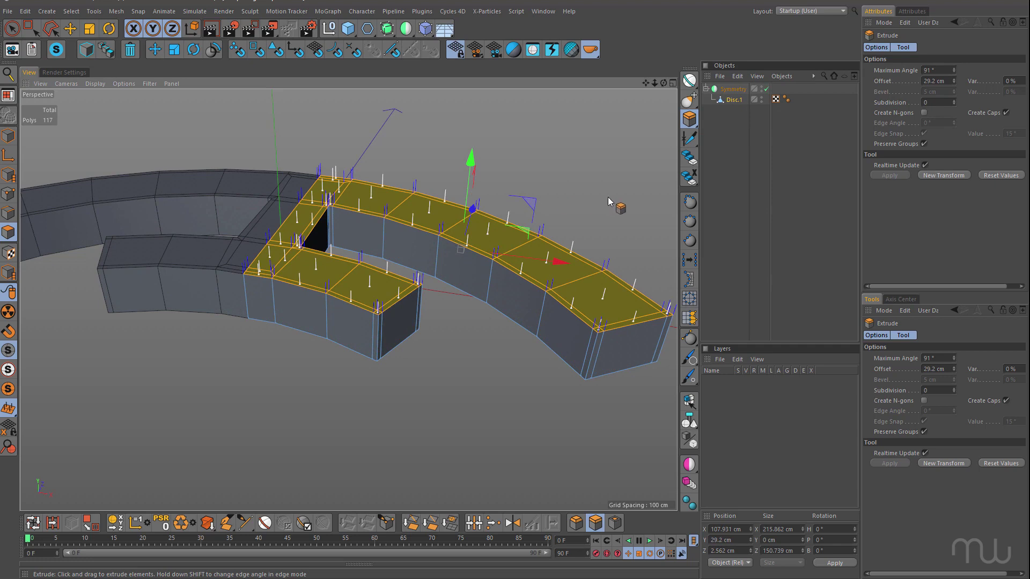
- Temporarily disable the Symmetry object to examine the extruded half along the mirror plane, and re-enable it
{"action": "left_click_drag", "start_coordinate": [435, 295], "coordinate": [644, 161], "text": "alt"}
{"action": "left_click", "coordinate": [766, 89]}
{"action": "left_click_drag", "start_coordinate": [488, 285], "coordinate": [320, 358], "text": "alt"}
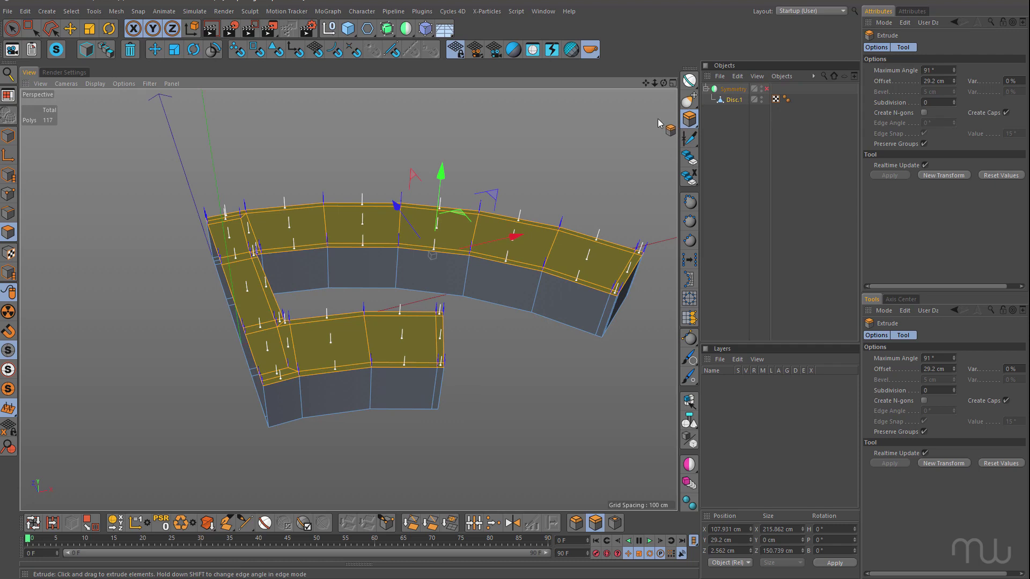
{"action": "left_click", "coordinate": [767, 89]}
{"action": "left_click_drag", "start_coordinate": [380, 249], "coordinate": [416, 313], "text": "alt"}
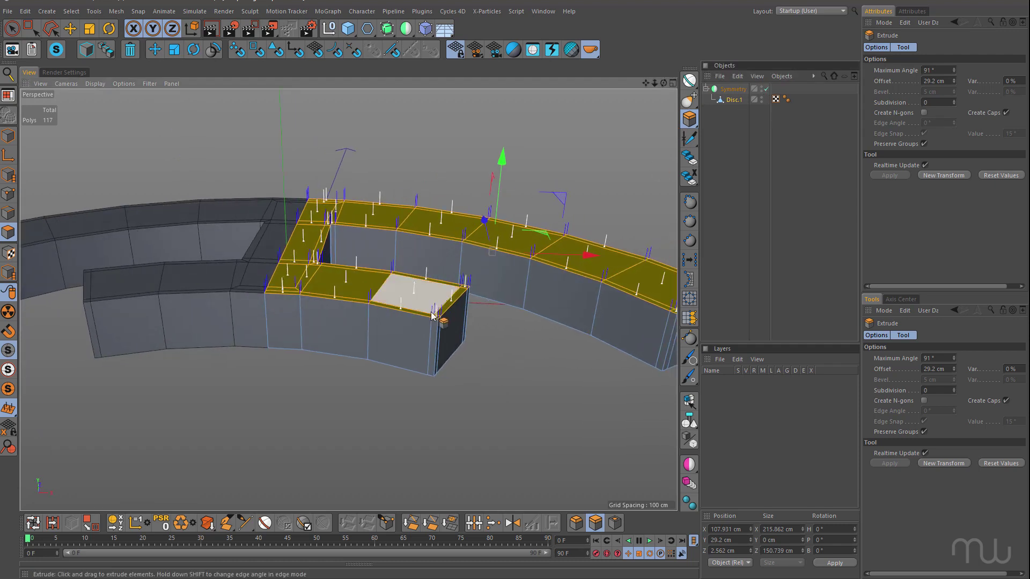
- Ring-select the vertical edges around the extruded sides and cut them with Edge Cut, using 2 subdivisions, 50% offset and 232% scale
{"action": "left_click", "coordinate": [8, 213]}
{"action": "key", "text": "u"}
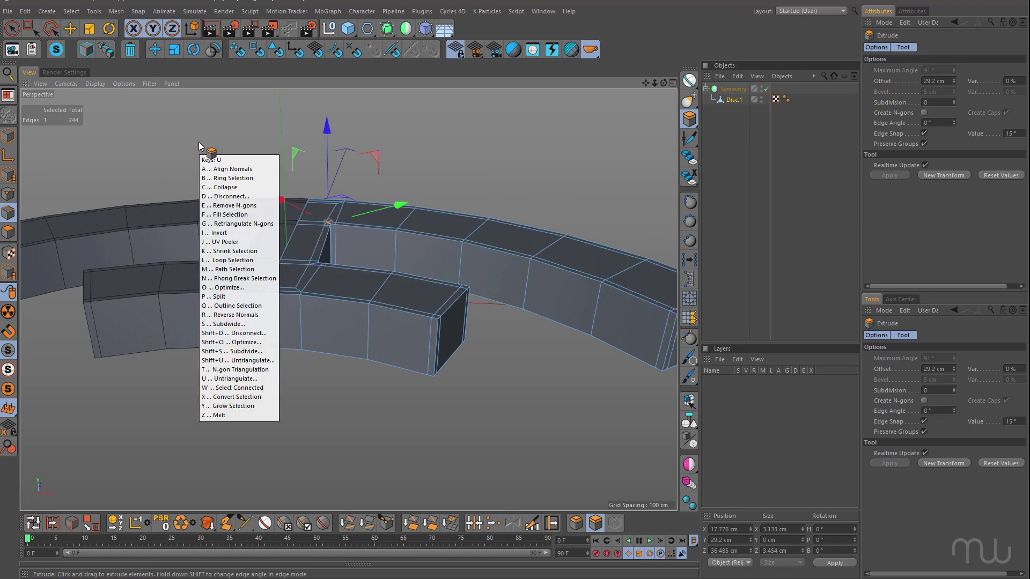
{"action": "key", "text": "b"}
{"action": "left_click", "coordinate": [262, 318]}
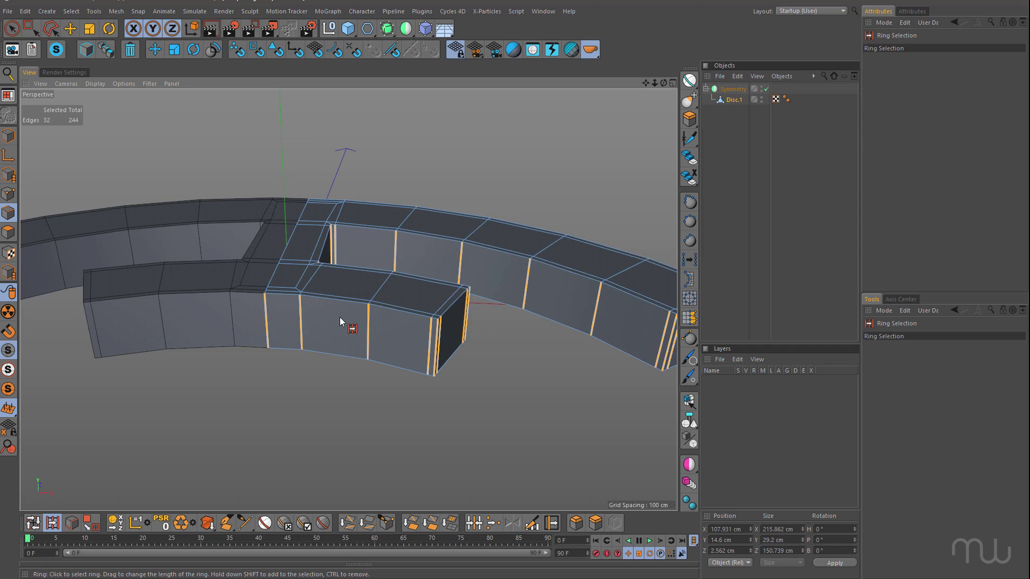
{"action": "left_click", "coordinate": [535, 524]}
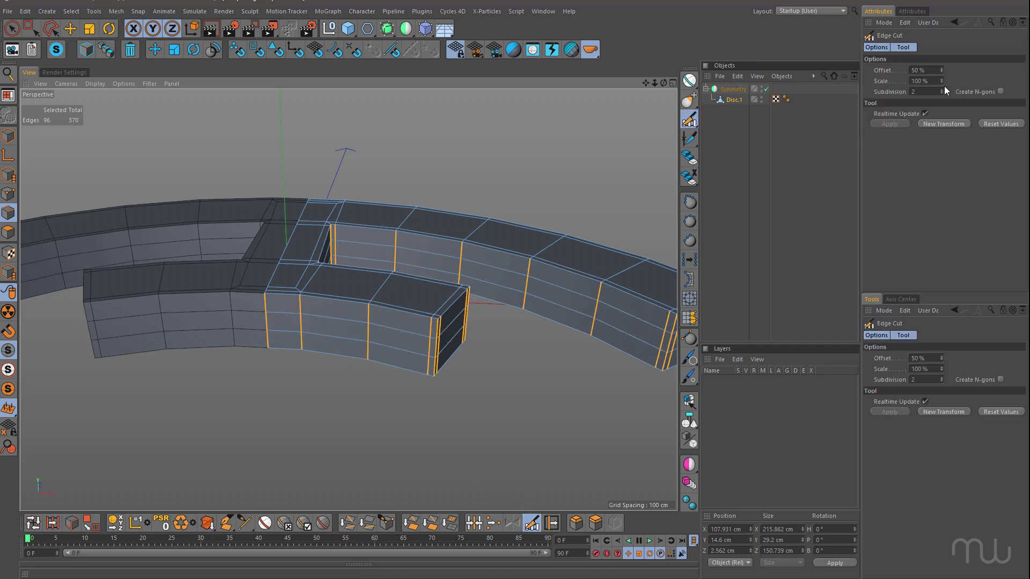
{"action": "left_click_drag", "start_coordinate": [942, 88], "coordinate": [942, 67]}
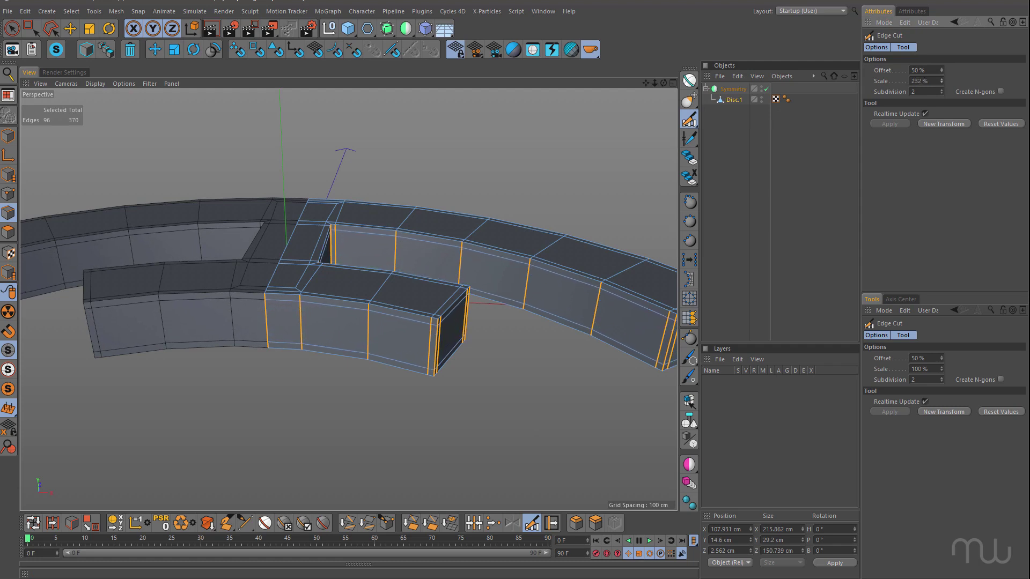
- Add a Subdivision Surface as parent of the Symmetry object and check the smoothed shape around the junctions and arc ends
{"action": "left_click", "coordinate": [735, 89]}
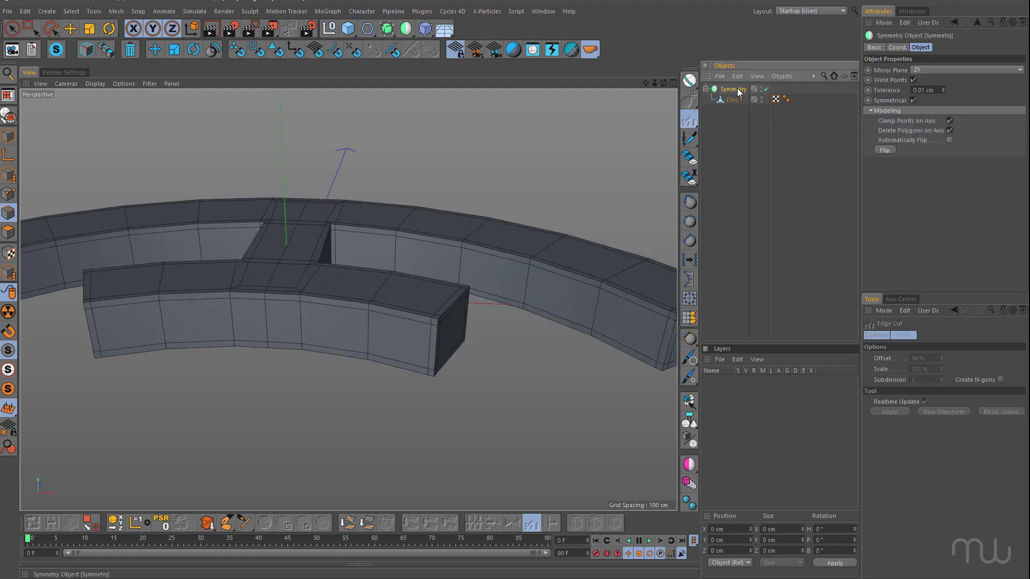
{"action": "left_click", "coordinate": [387, 29], "text": "alt"}
{"action": "left_click_drag", "start_coordinate": [343, 277], "coordinate": [332, 354], "text": "alt"}
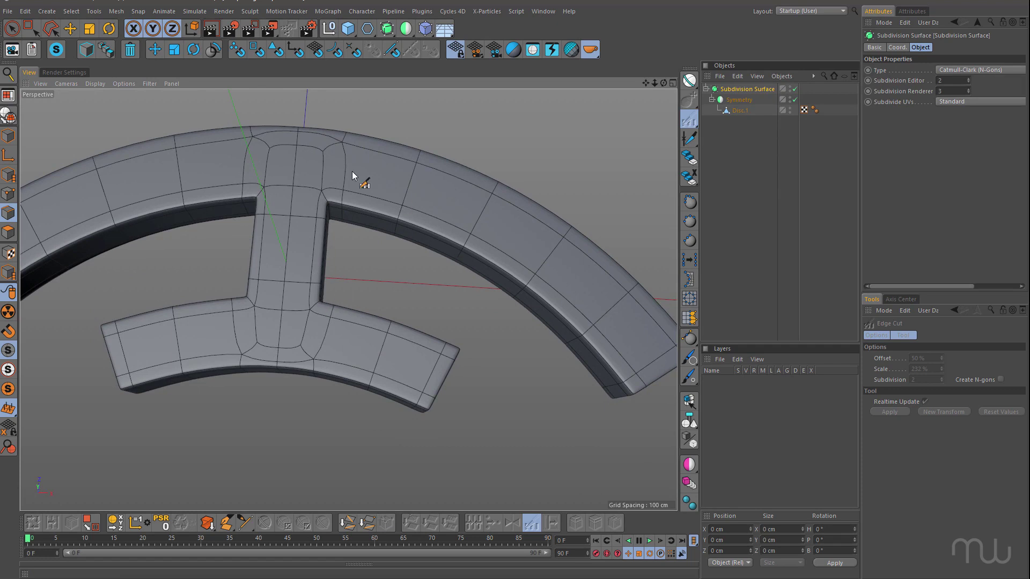
{"action": "left_click_drag", "start_coordinate": [423, 234], "coordinate": [387, 215], "text": "alt"}
{"action": "middle_click_drag", "start_coordinate": [440, 255], "coordinate": [461, 276], "text": "alt"}
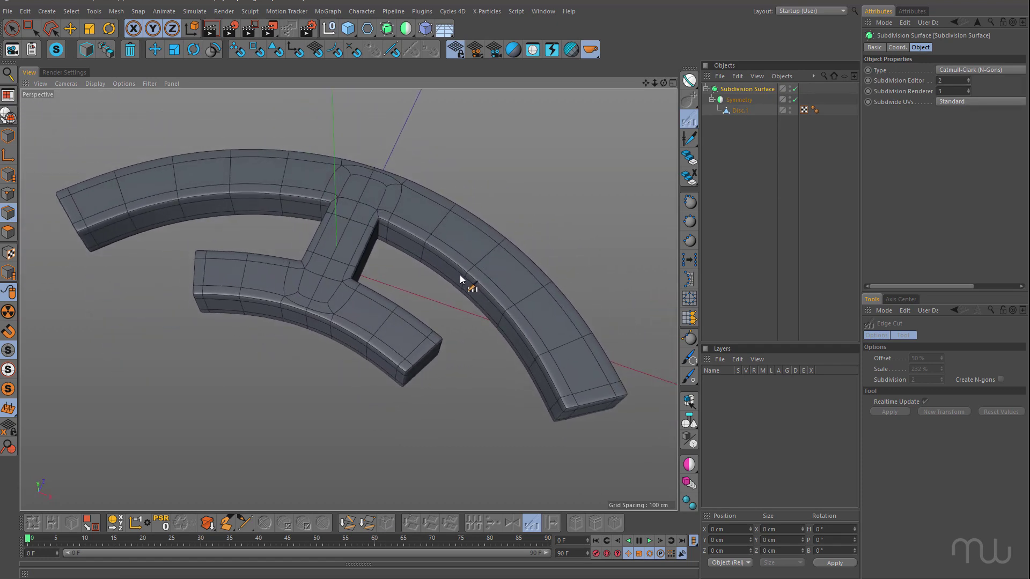
{"action": "key", "text": "ctrl+r"}
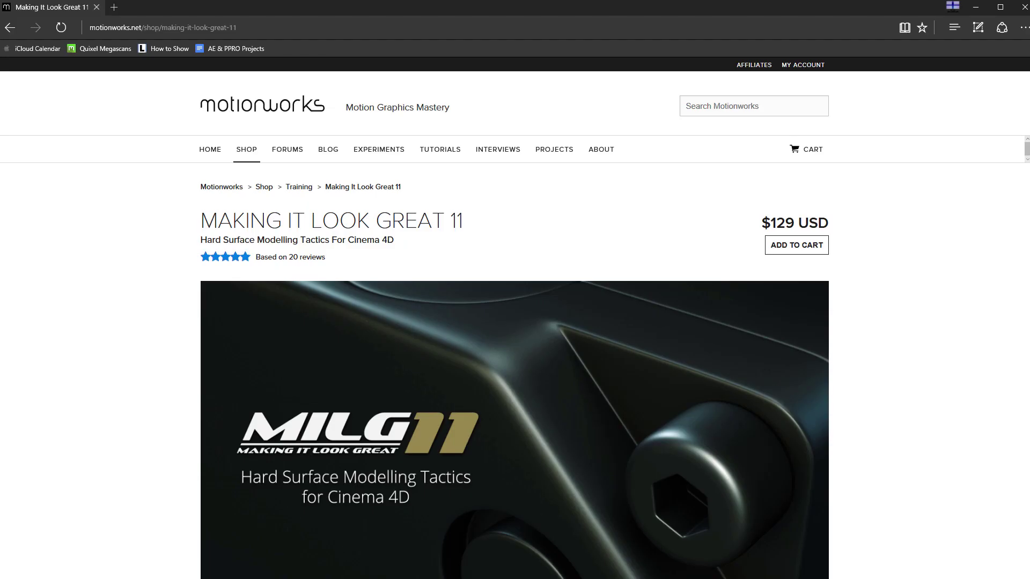
- In the web browser, look through the Making It Look Great 11 course page down to the Trainer & Requirements section
{"action": "scroll", "coordinate": [1029, 155], "scroll_direction": "down", "scroll_amount": 10}
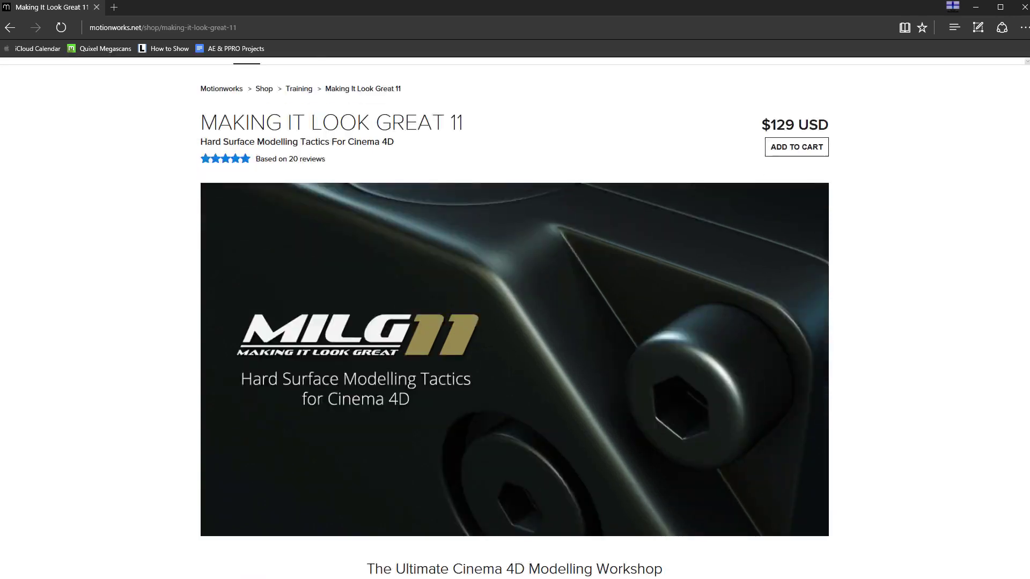
{"action": "scroll", "coordinate": [1029, 155], "scroll_direction": "down", "scroll_amount": 15}
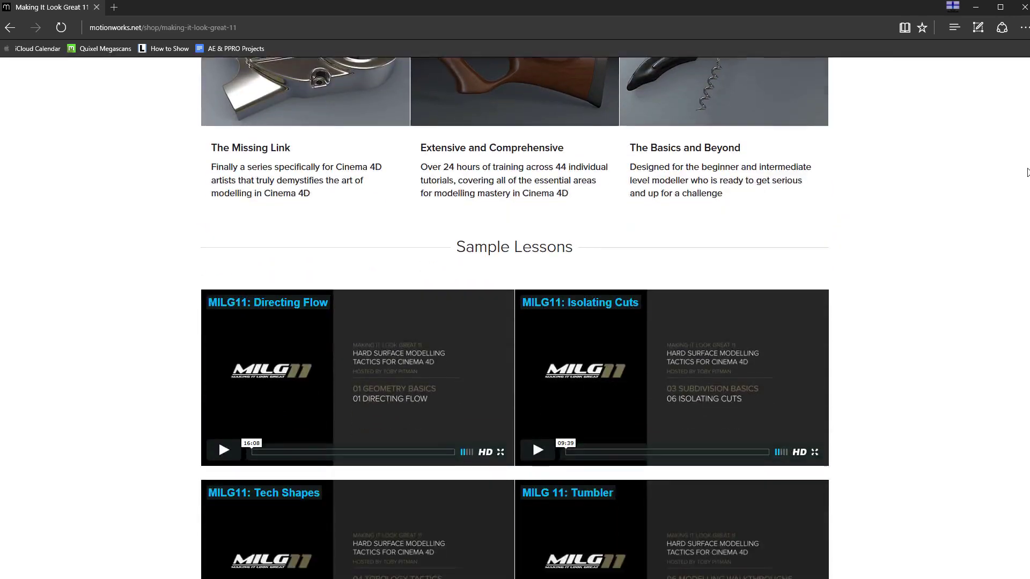
{"action": "scroll", "coordinate": [1019, 263], "scroll_direction": "down", "scroll_amount": 20}
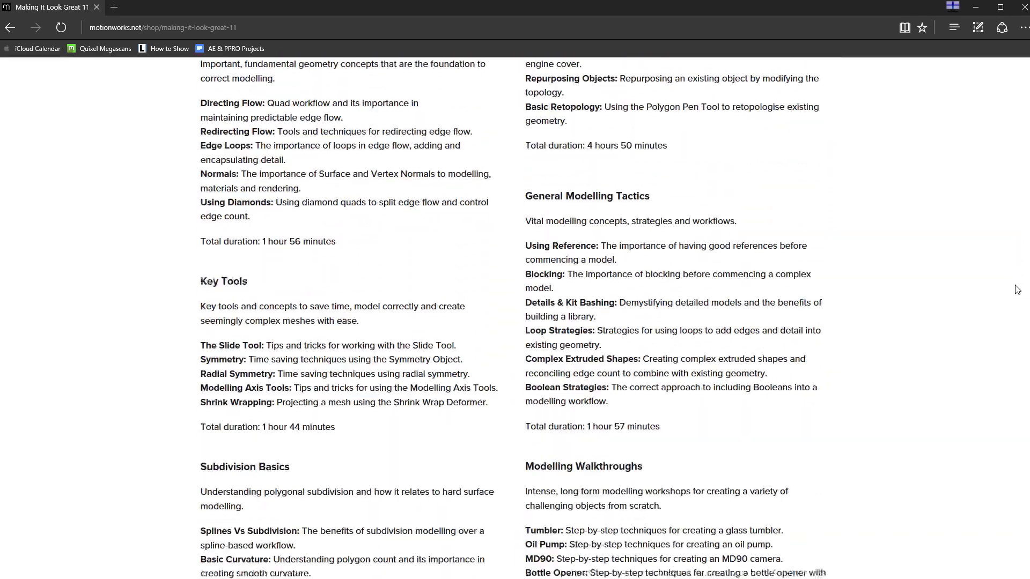
{"action": "scroll", "coordinate": [1004, 382], "scroll_direction": "down", "scroll_amount": 1}
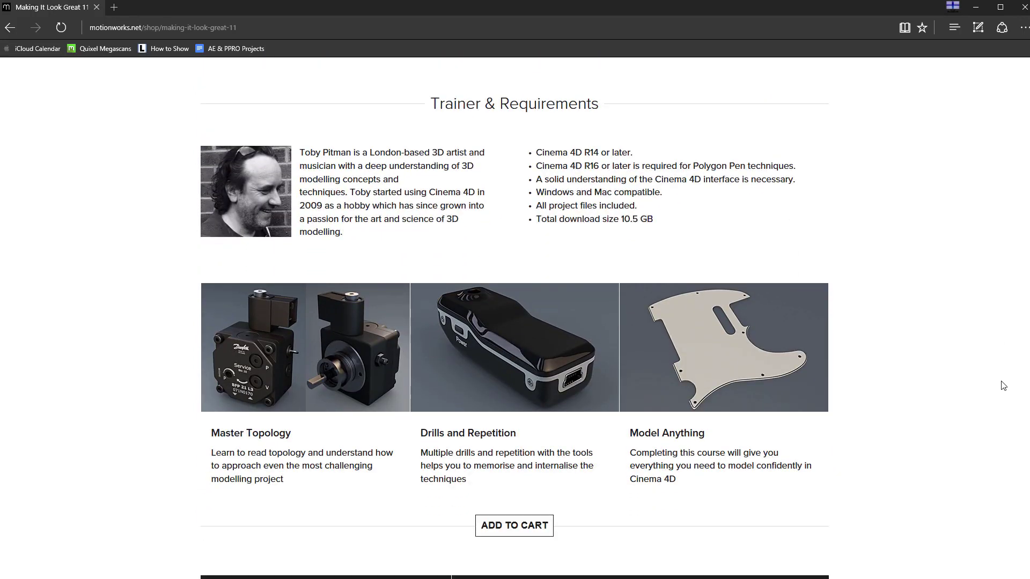